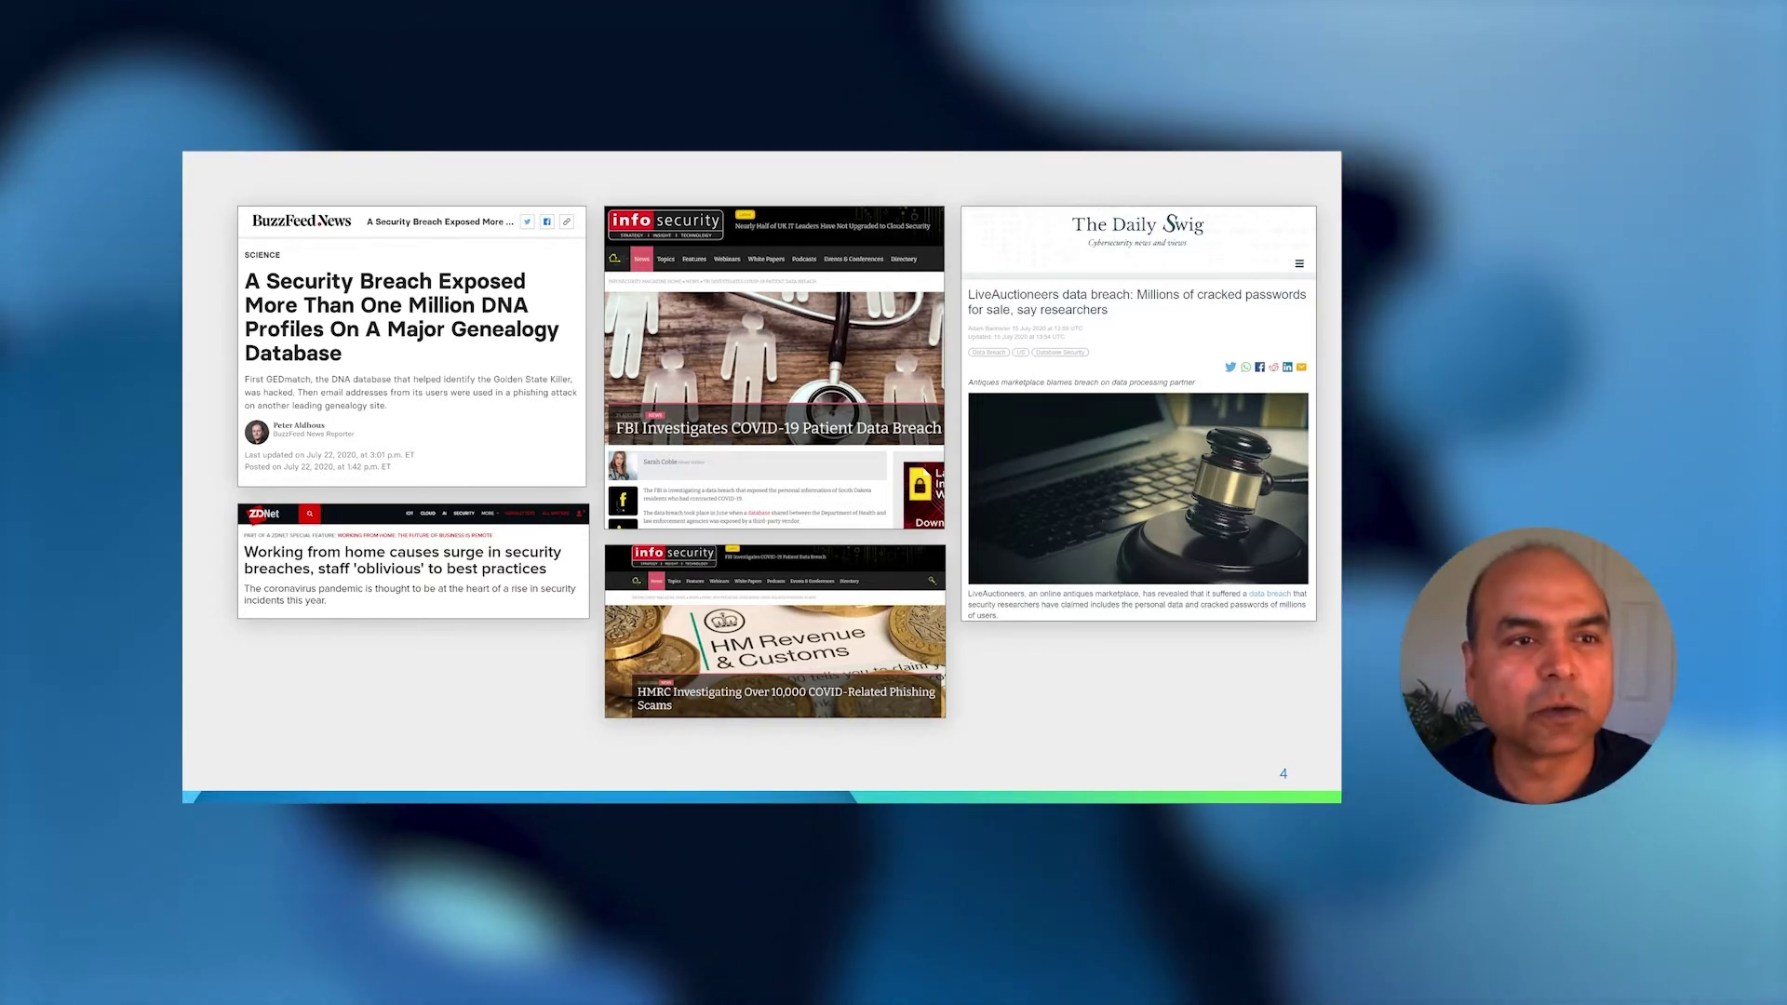
- Advance to slide 5, Cost of Breach, showing the $3.86M average cost of a breach
key(Right)
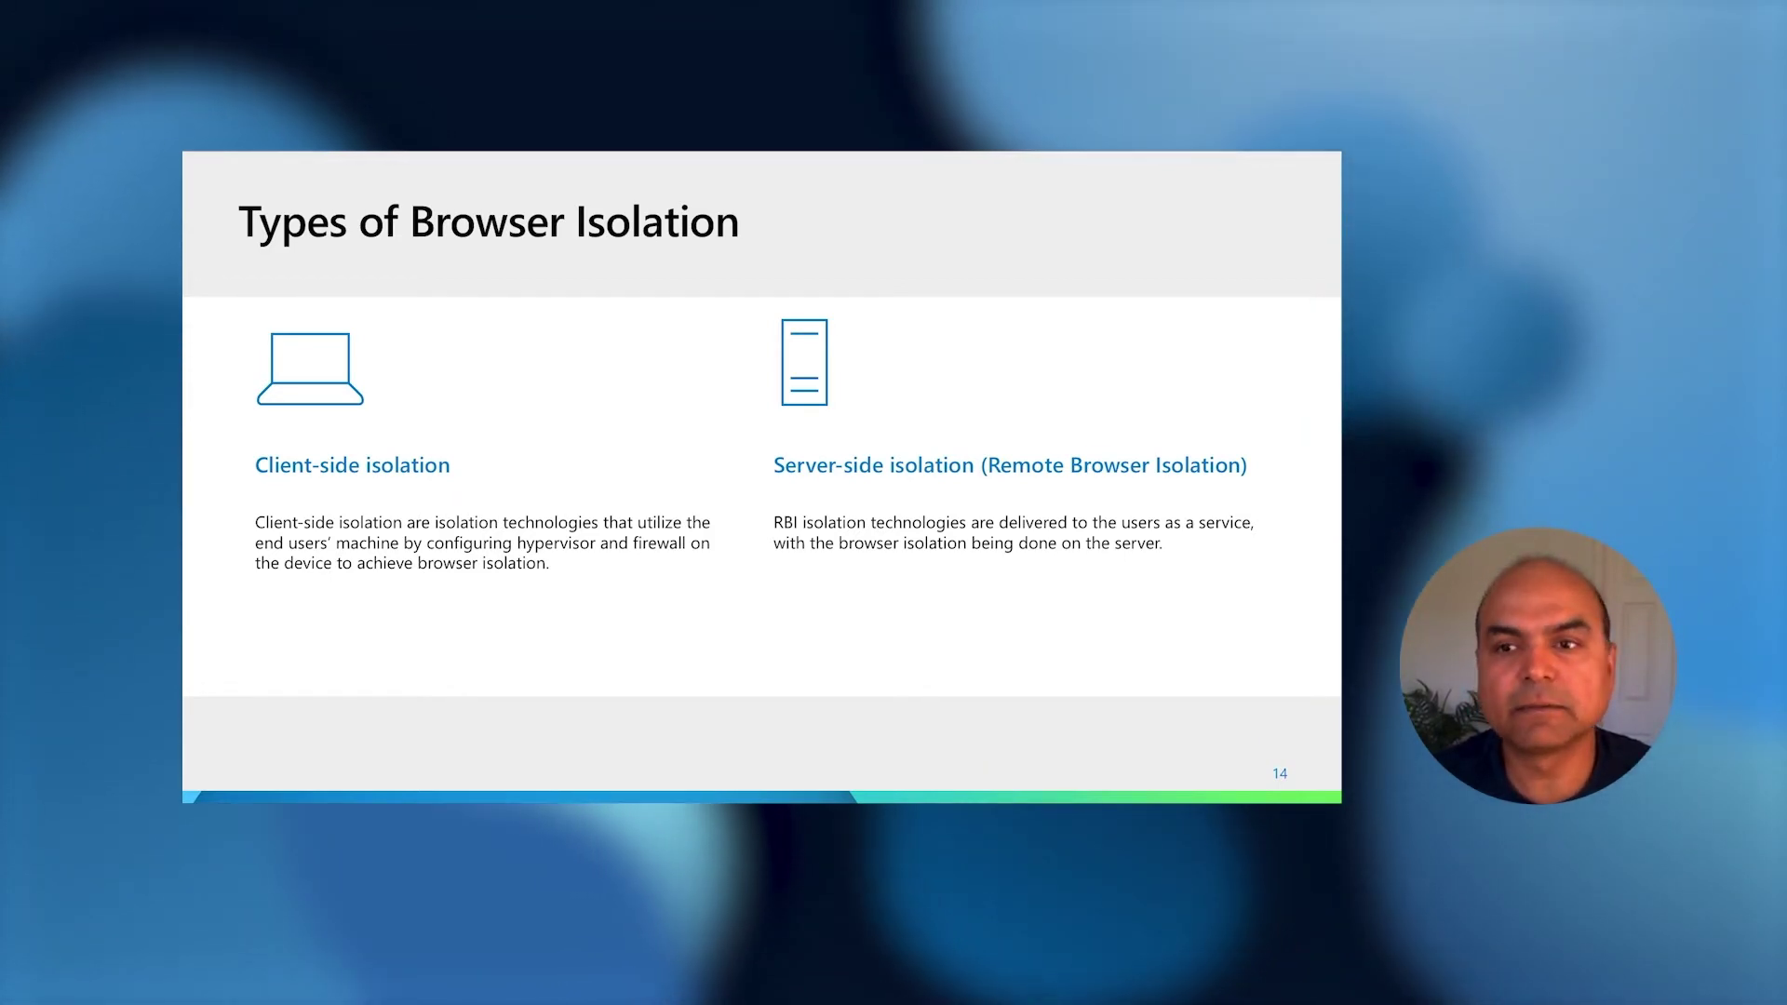
- Advance to slide 14, Types of Browser Isolation, contrasting client-side and server-side isolation
key(Right)
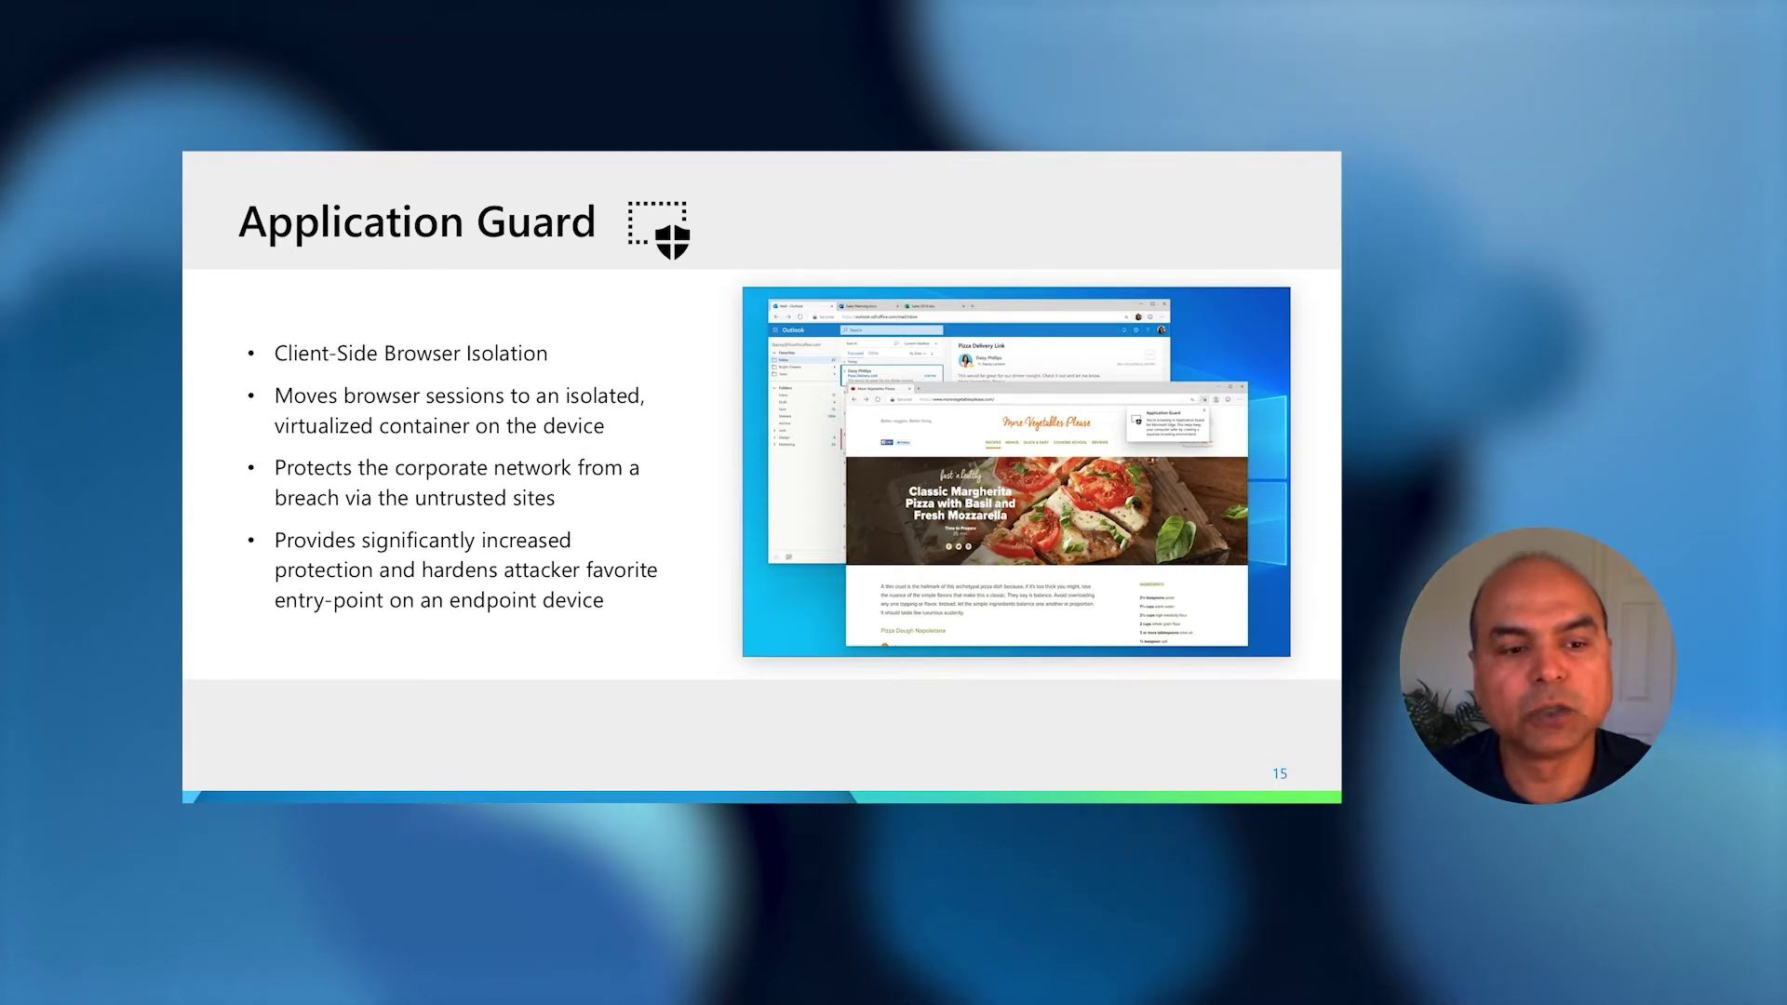
- Advance to slide 15, Application Guard, covering client-side browser isolation
key(Right)
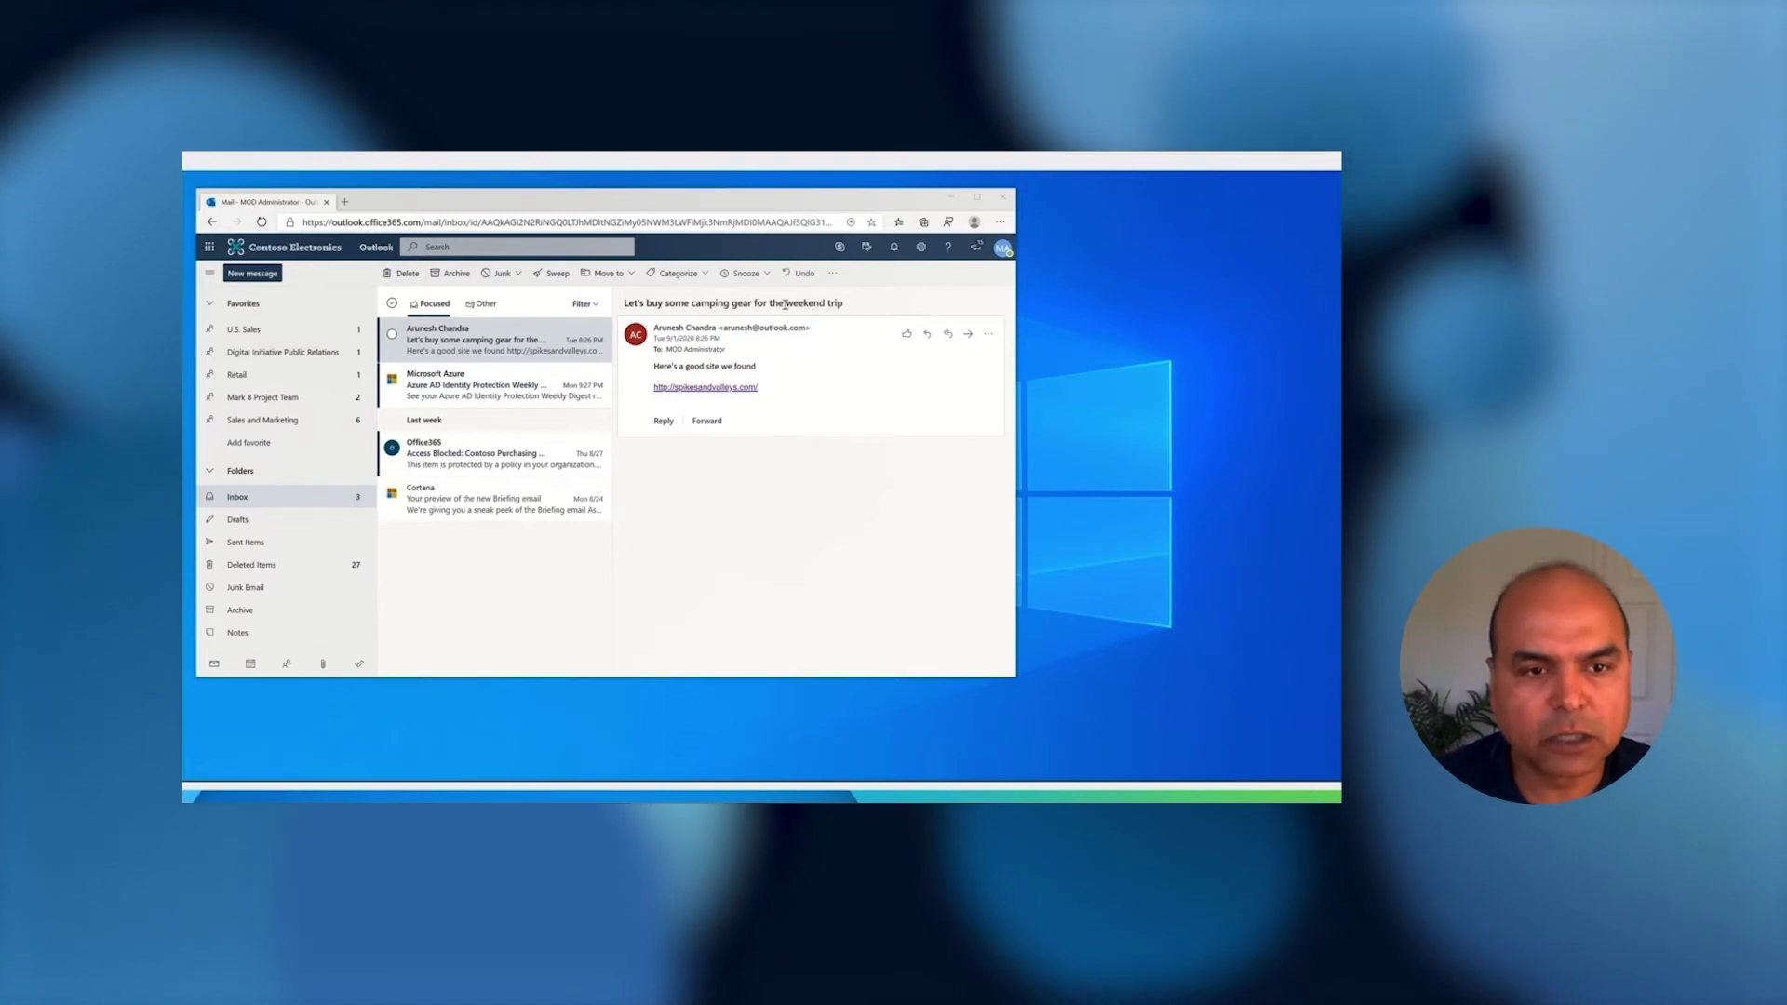
- Follow the spikesandvalleys.com link in the camping-gear email
click(705, 389)
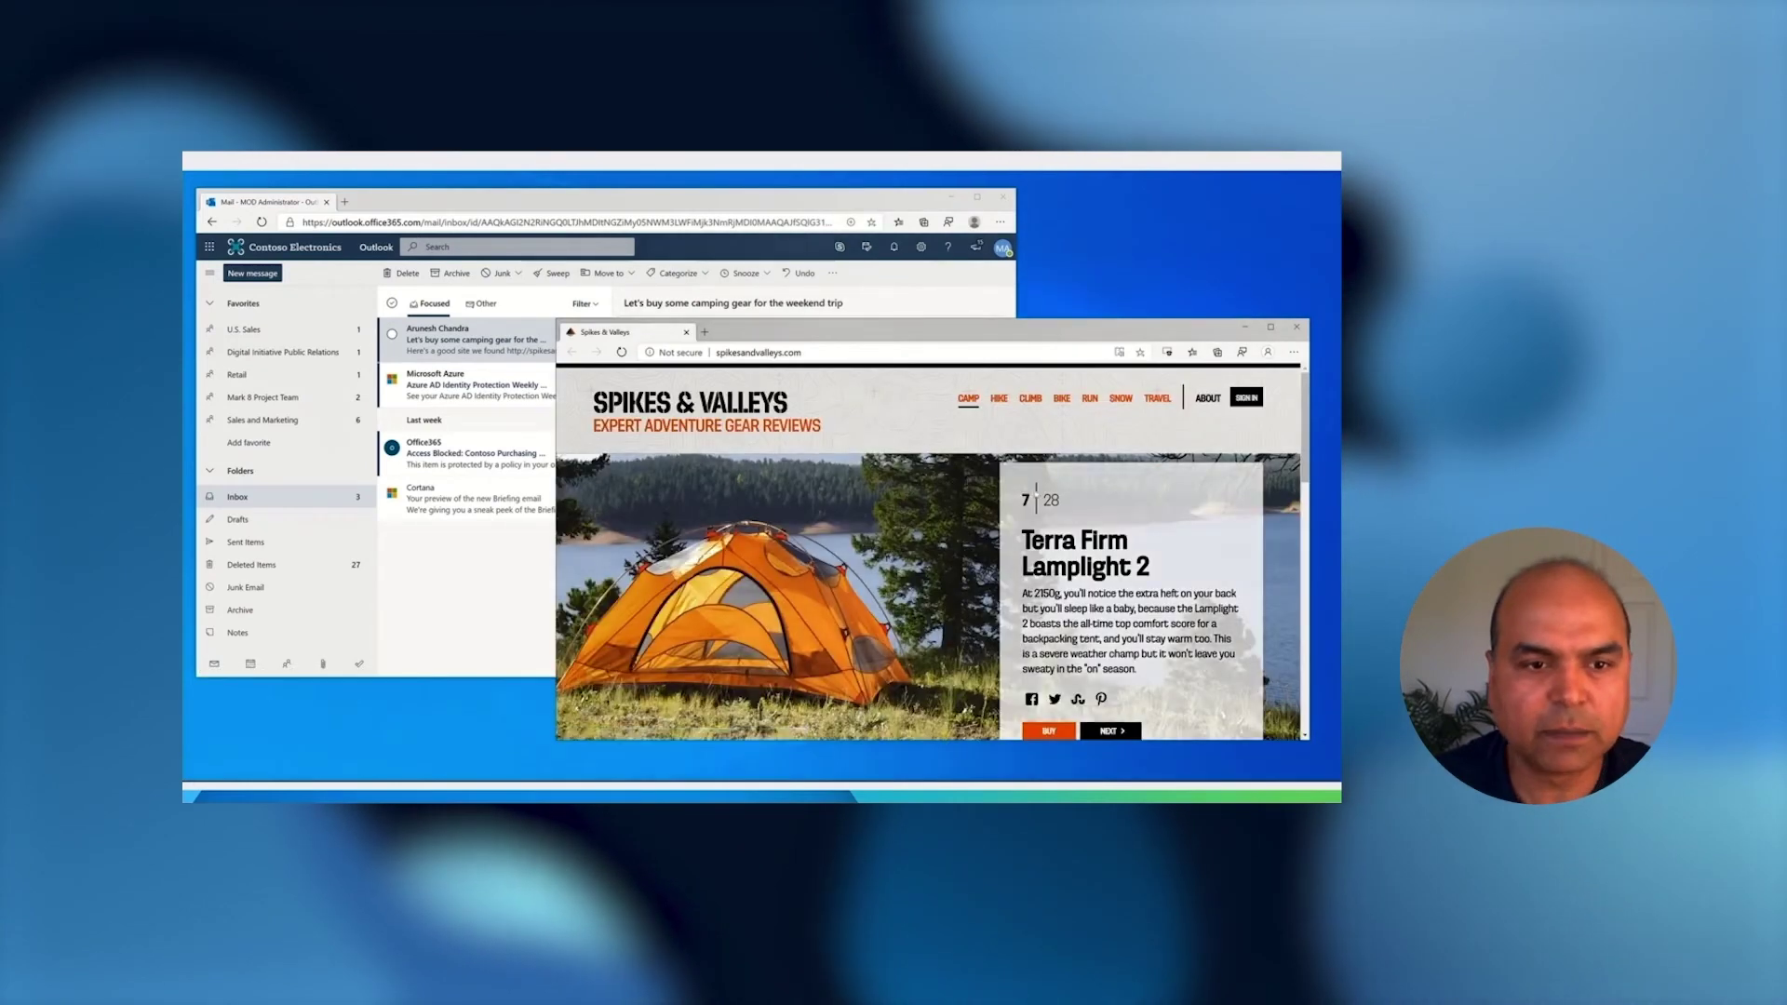
scroll(1155, 525, down, 3)
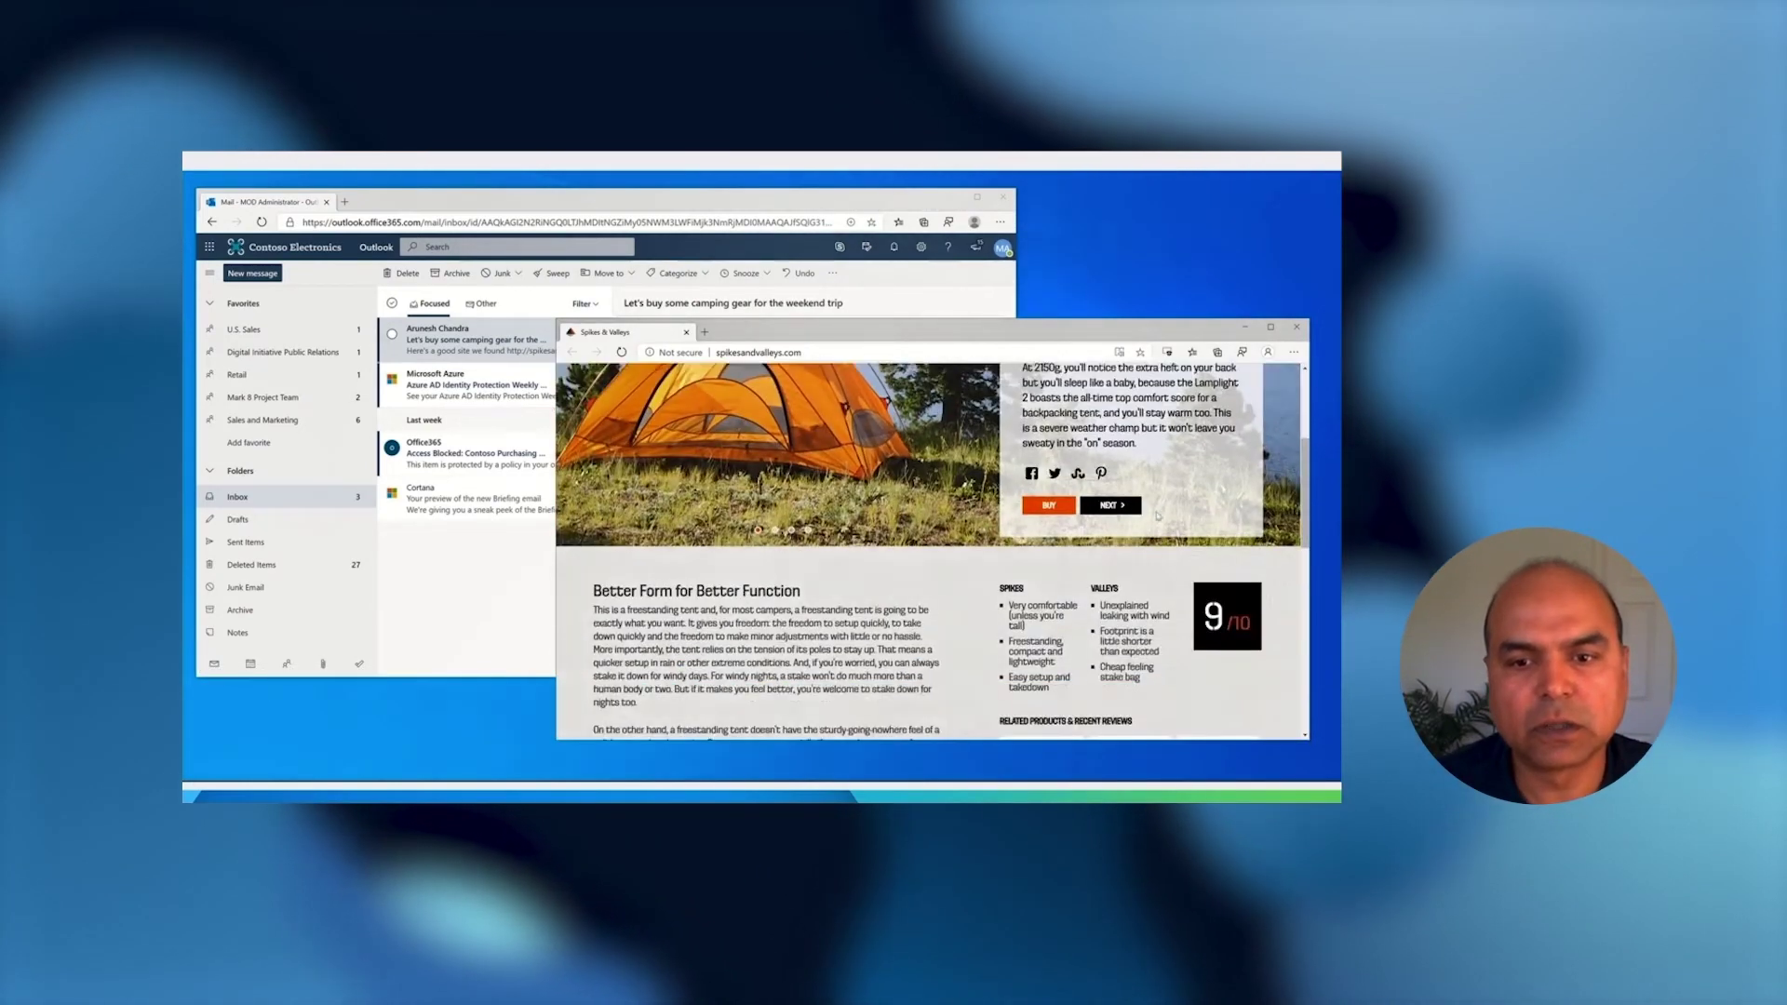
scroll(1154, 525, up, 3)
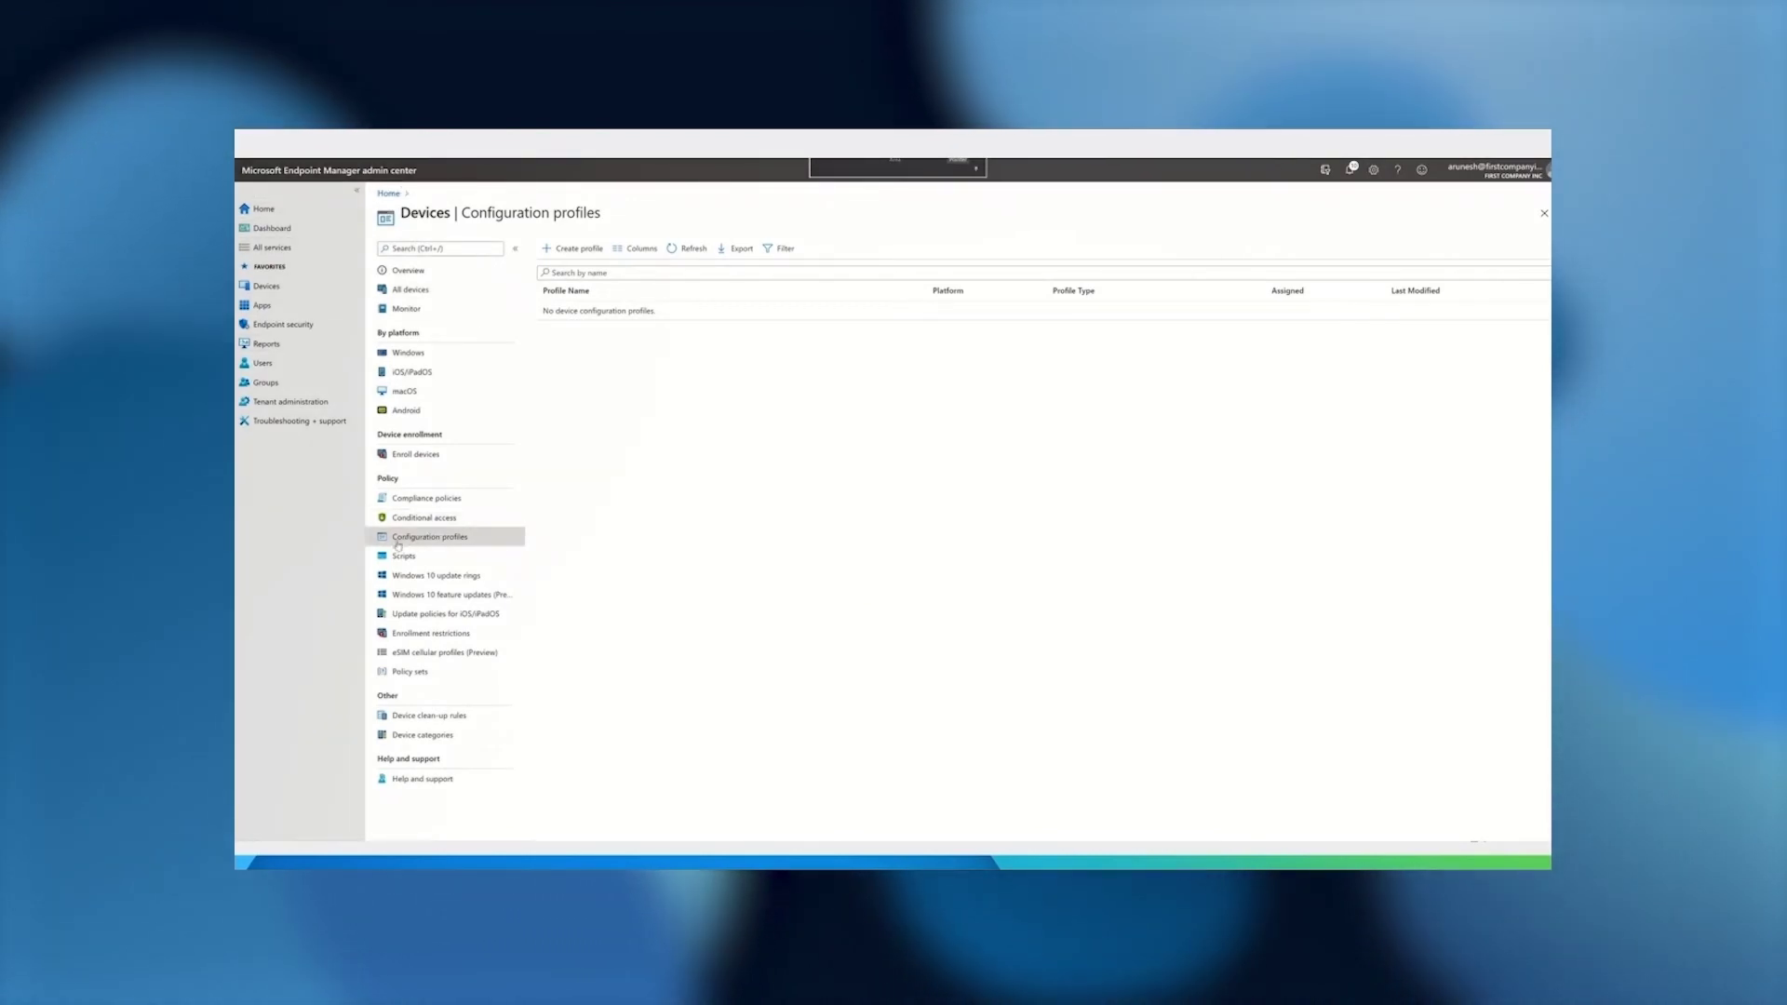
- Create a profile with platform Windows 10 and later and type Endpoint protection
click(573, 250)
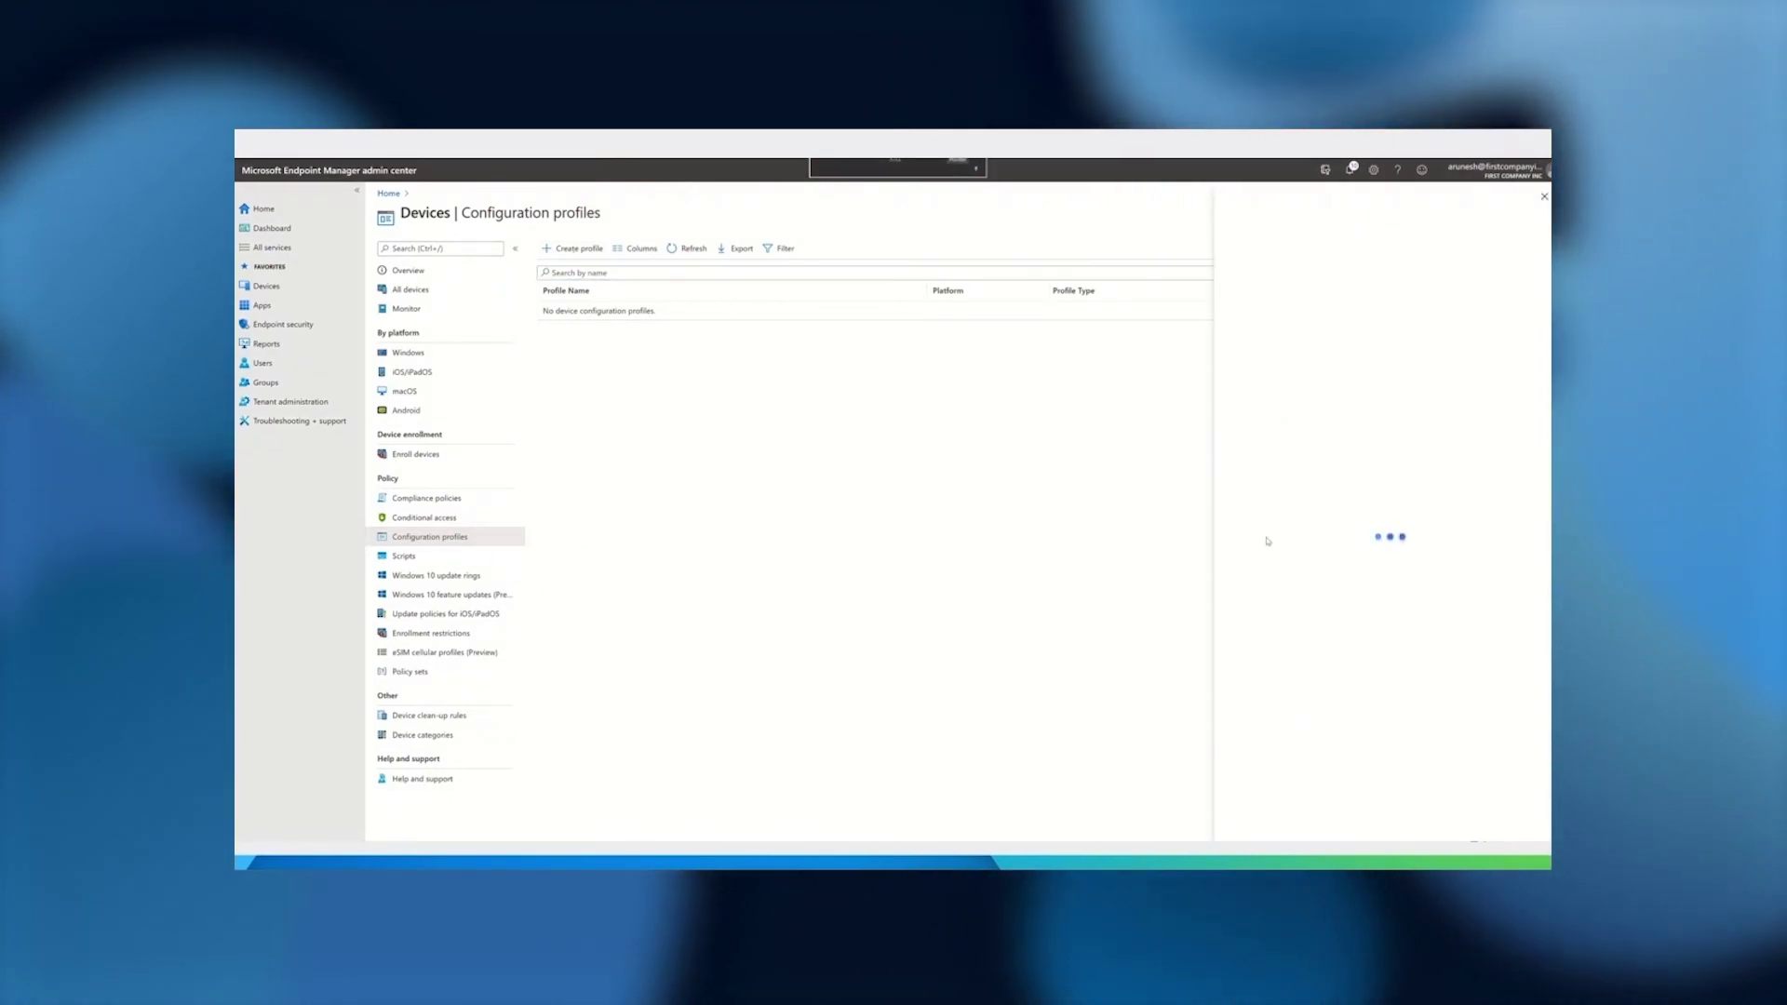
click(1324, 254)
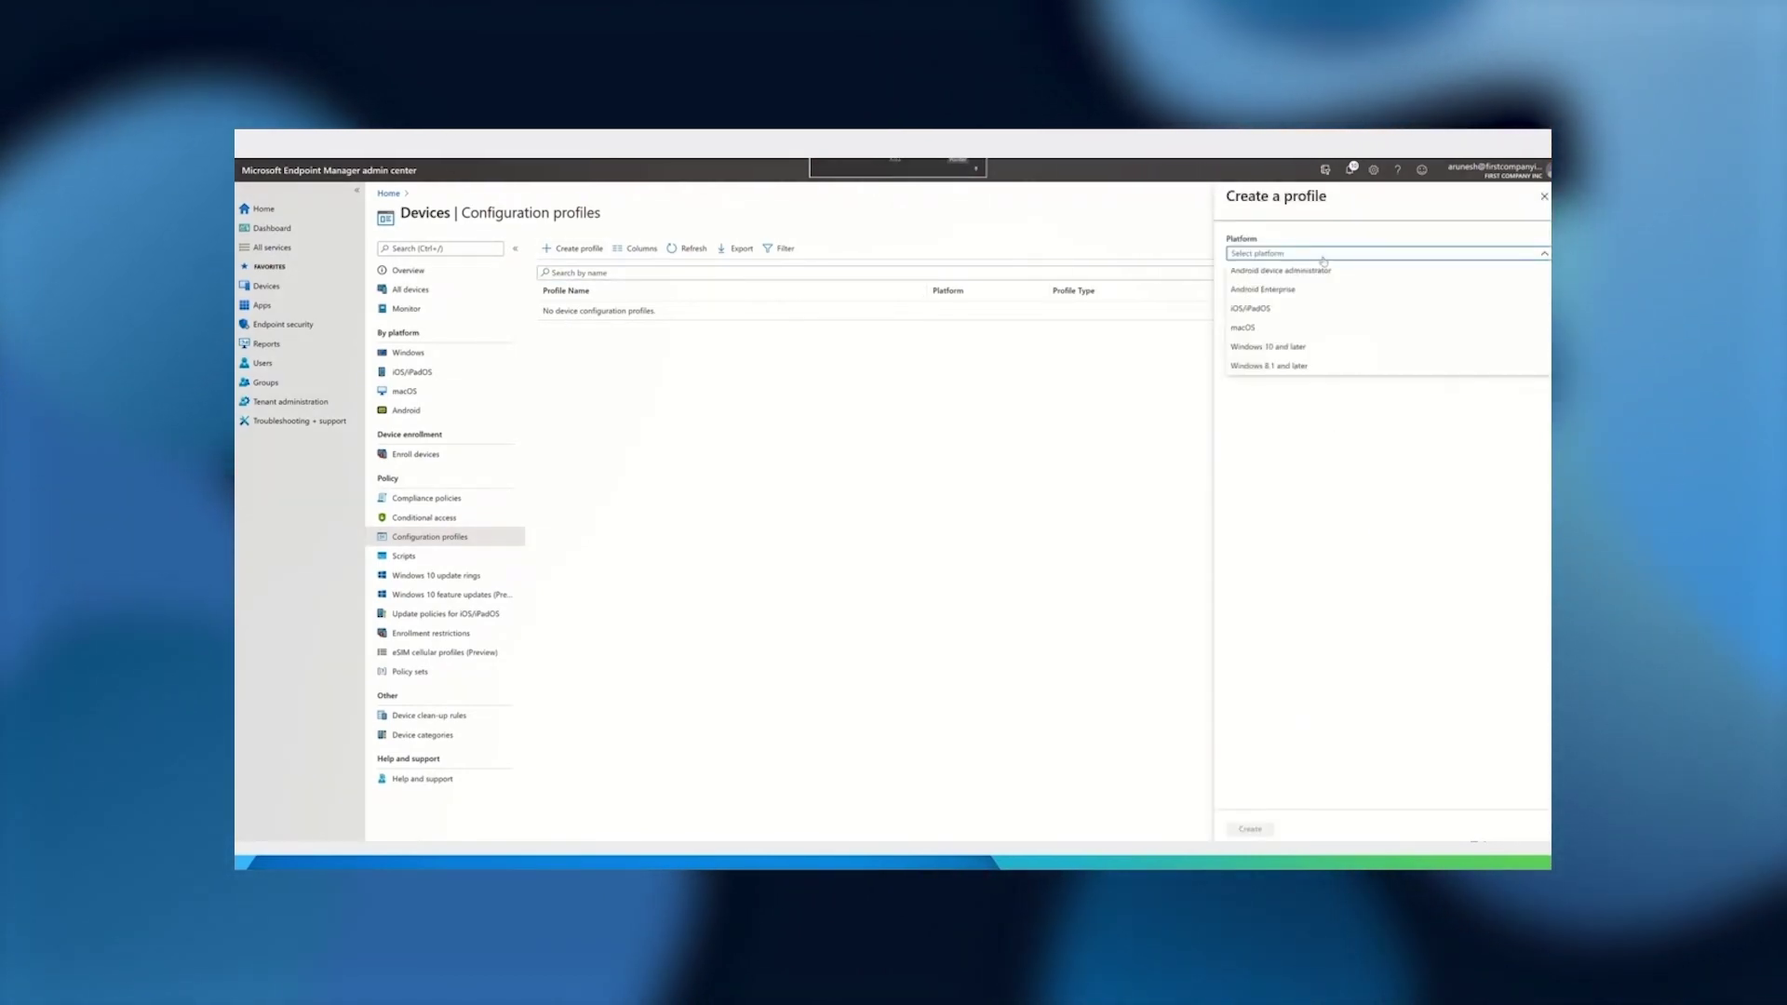
click(1271, 347)
click(1275, 291)
click(1284, 478)
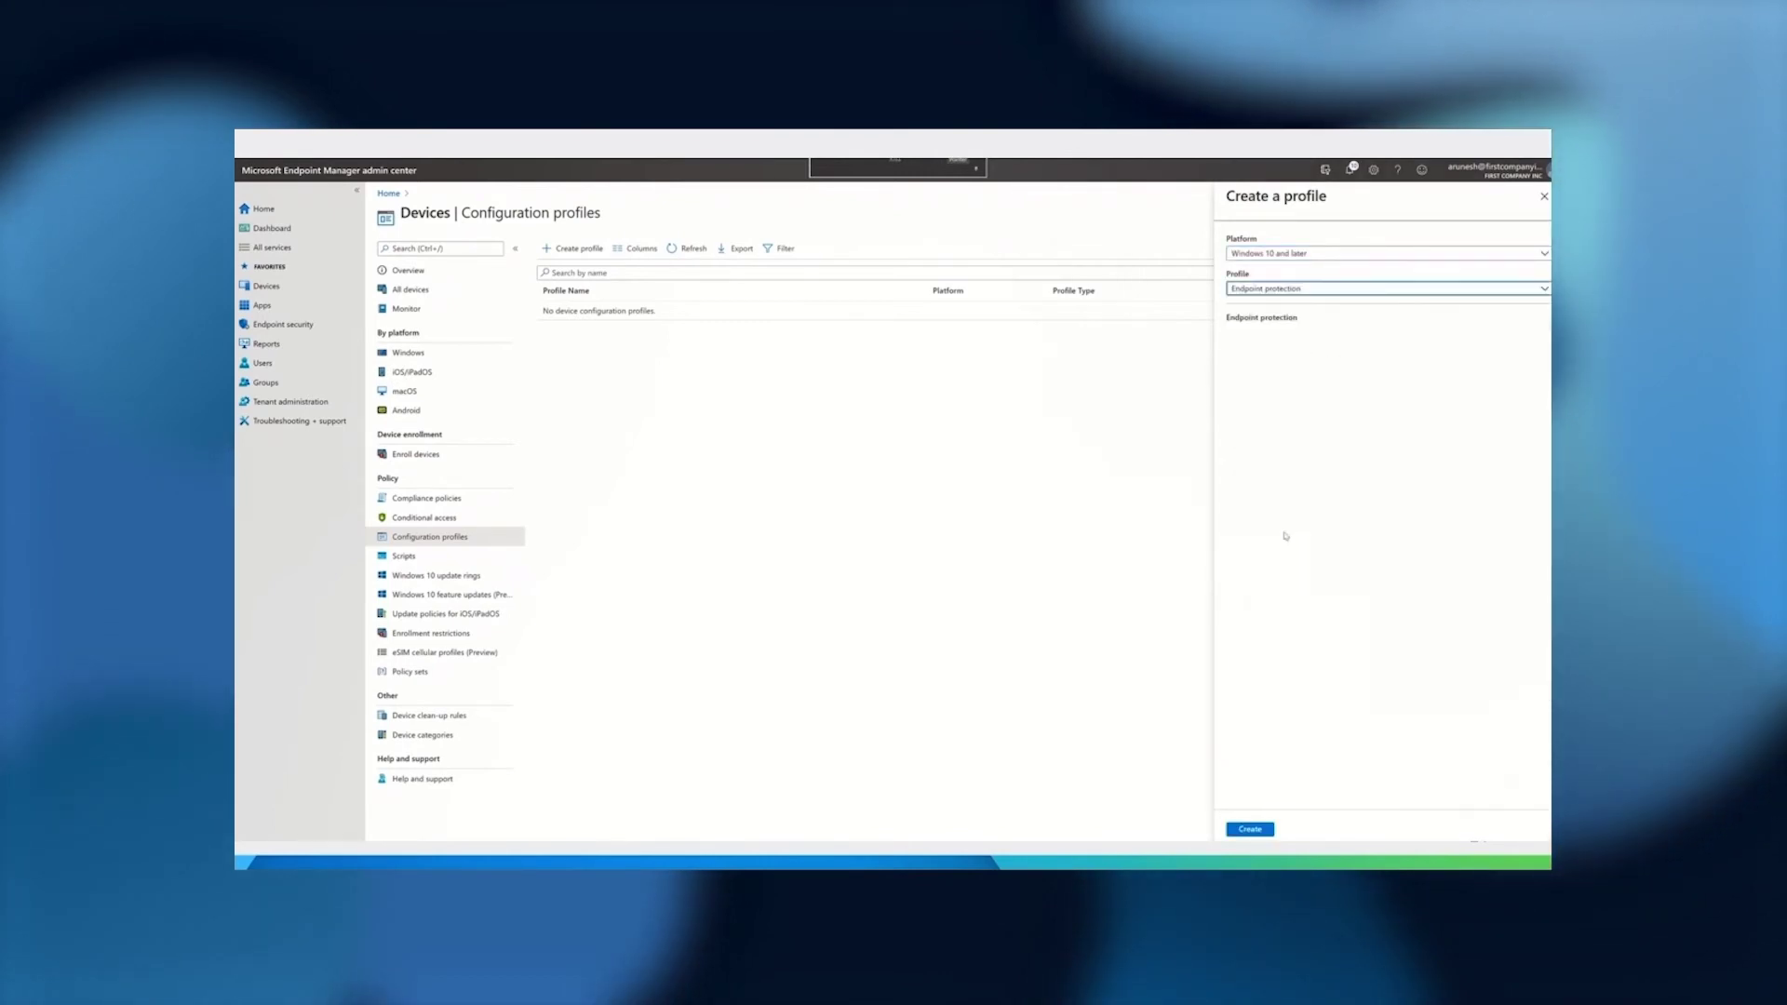
click(1248, 829)
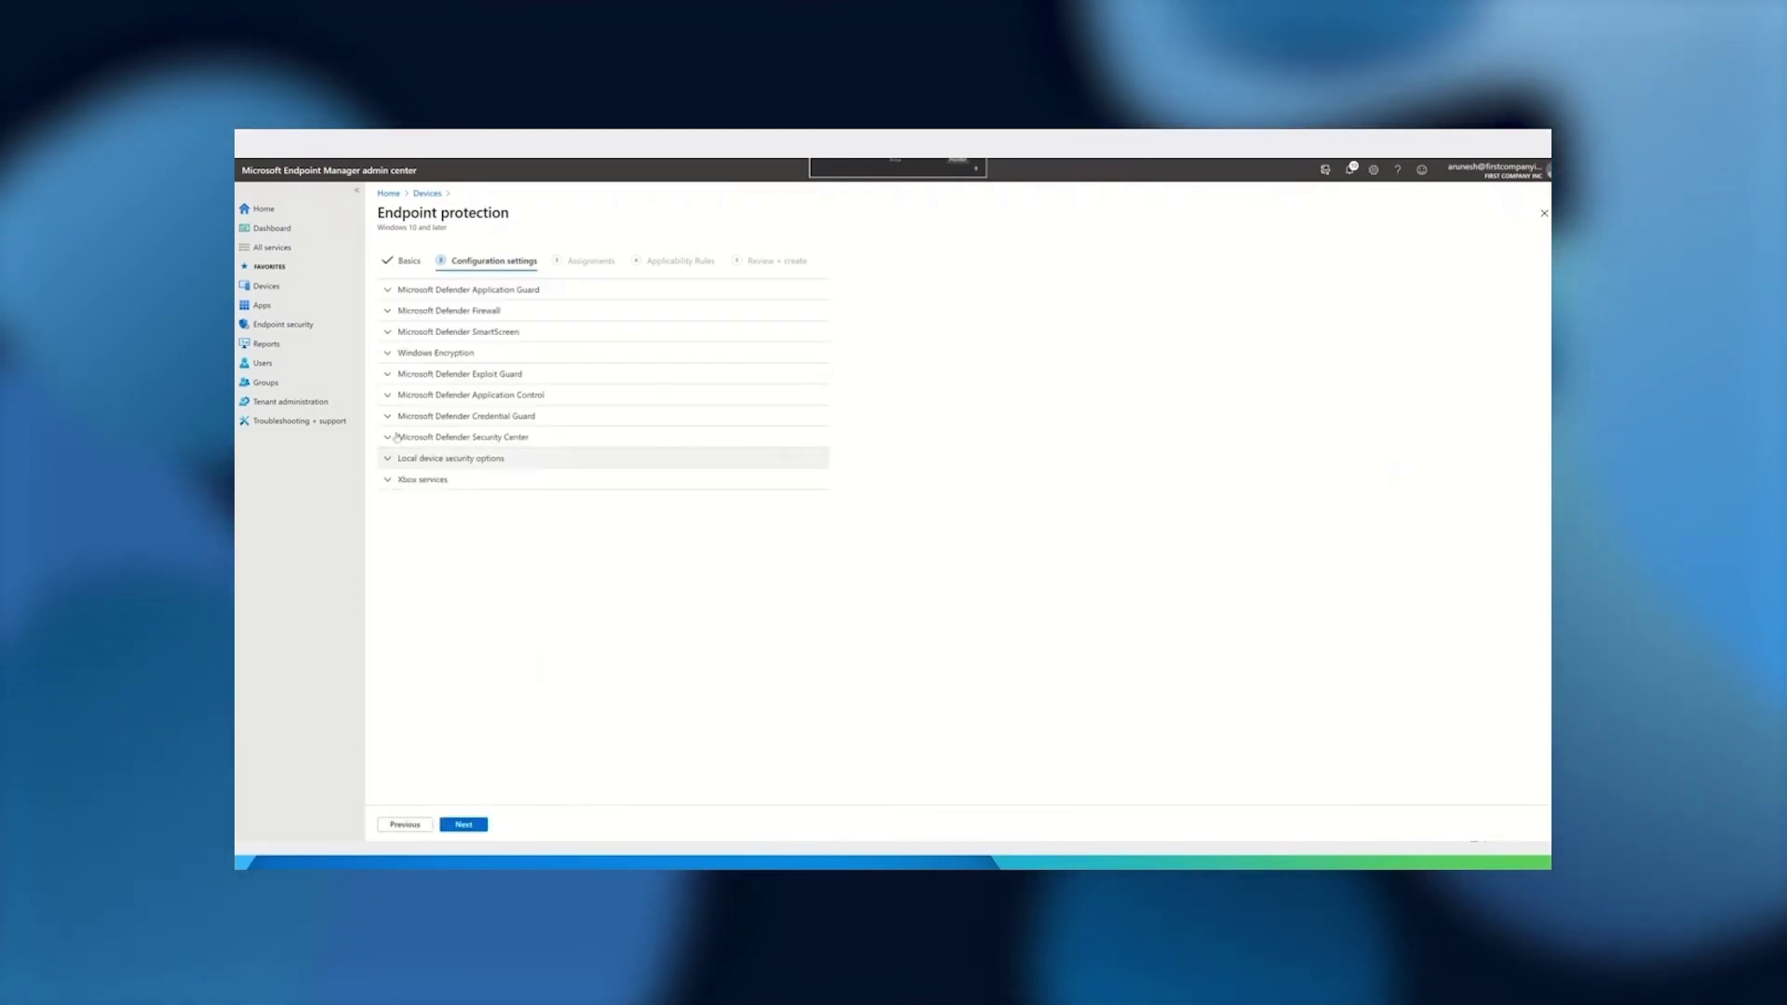
- Enable Microsoft Defender Application Guard for Edge
click(427, 292)
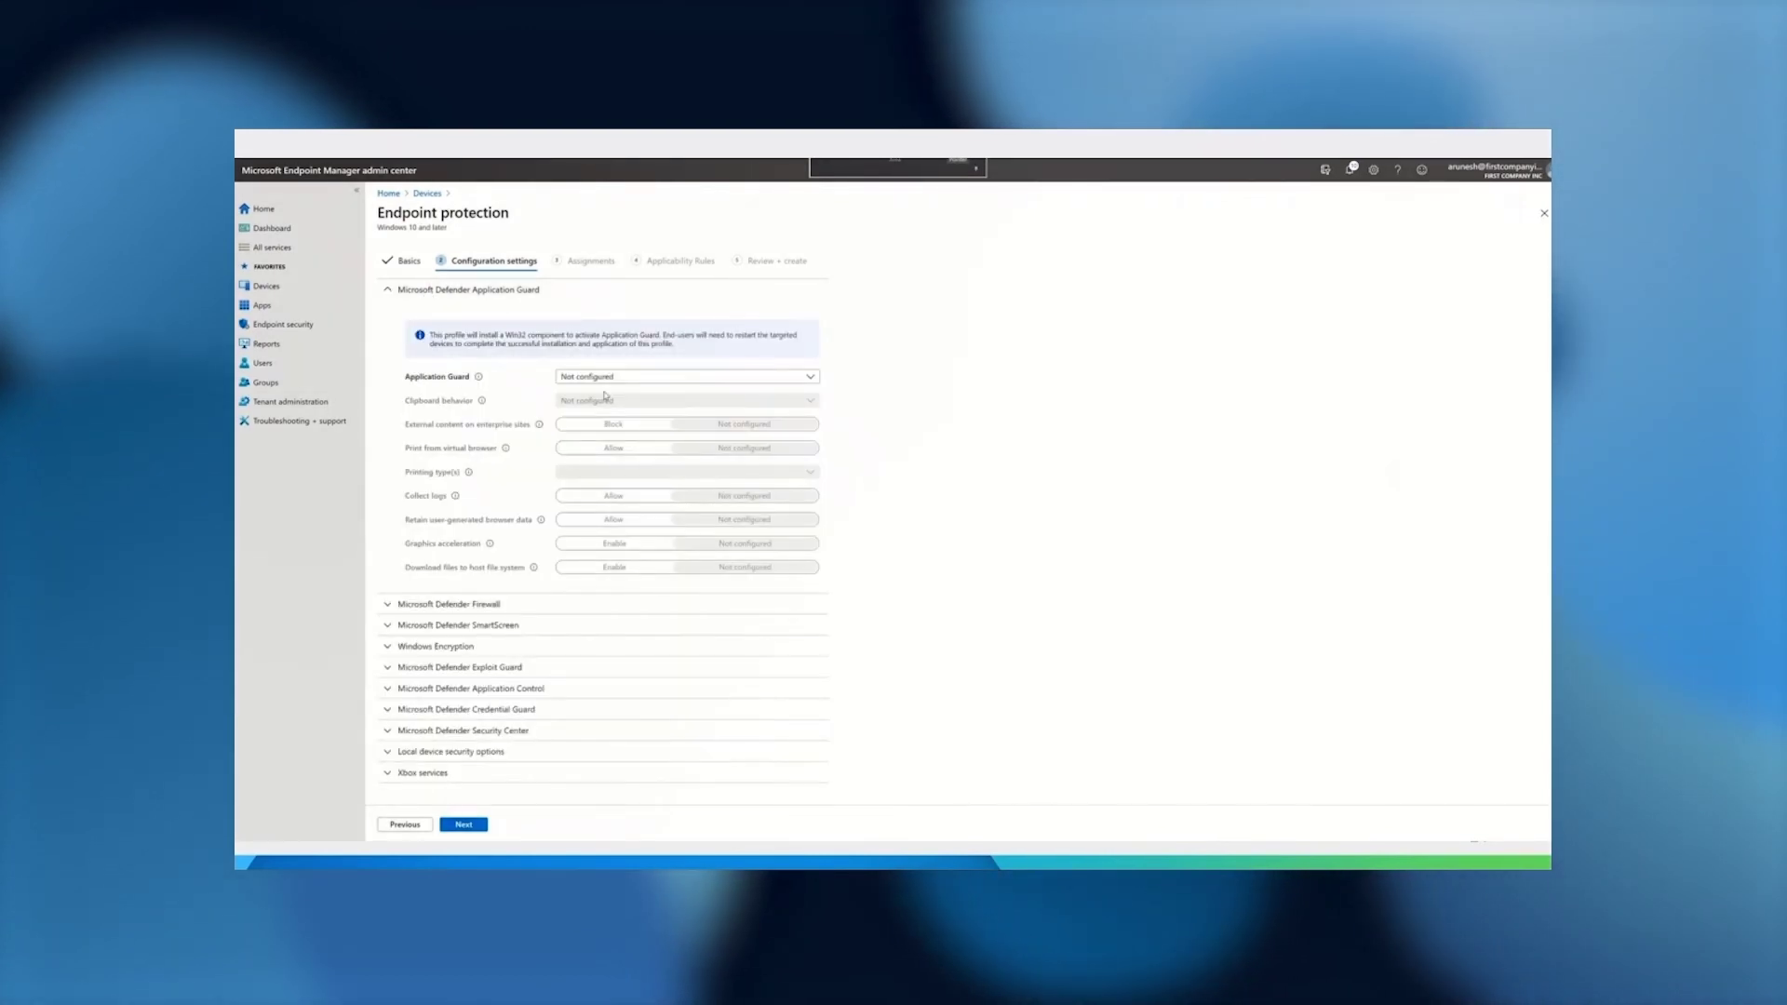
click(637, 377)
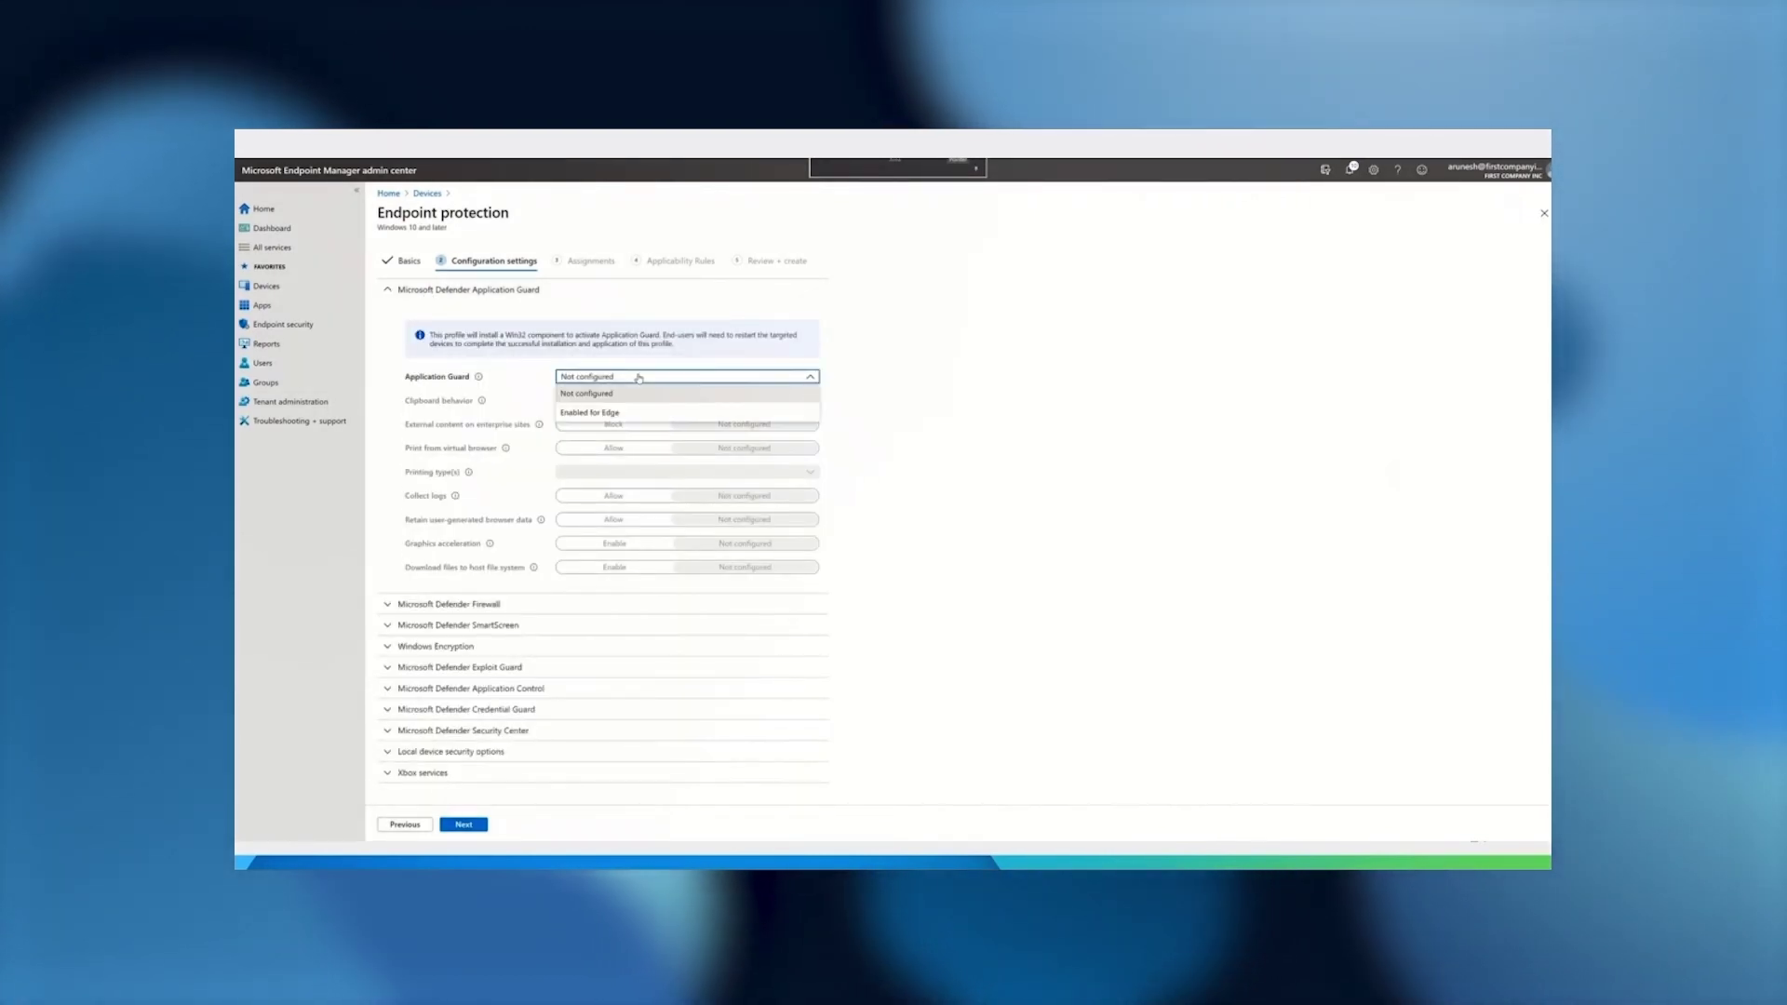
click(613, 415)
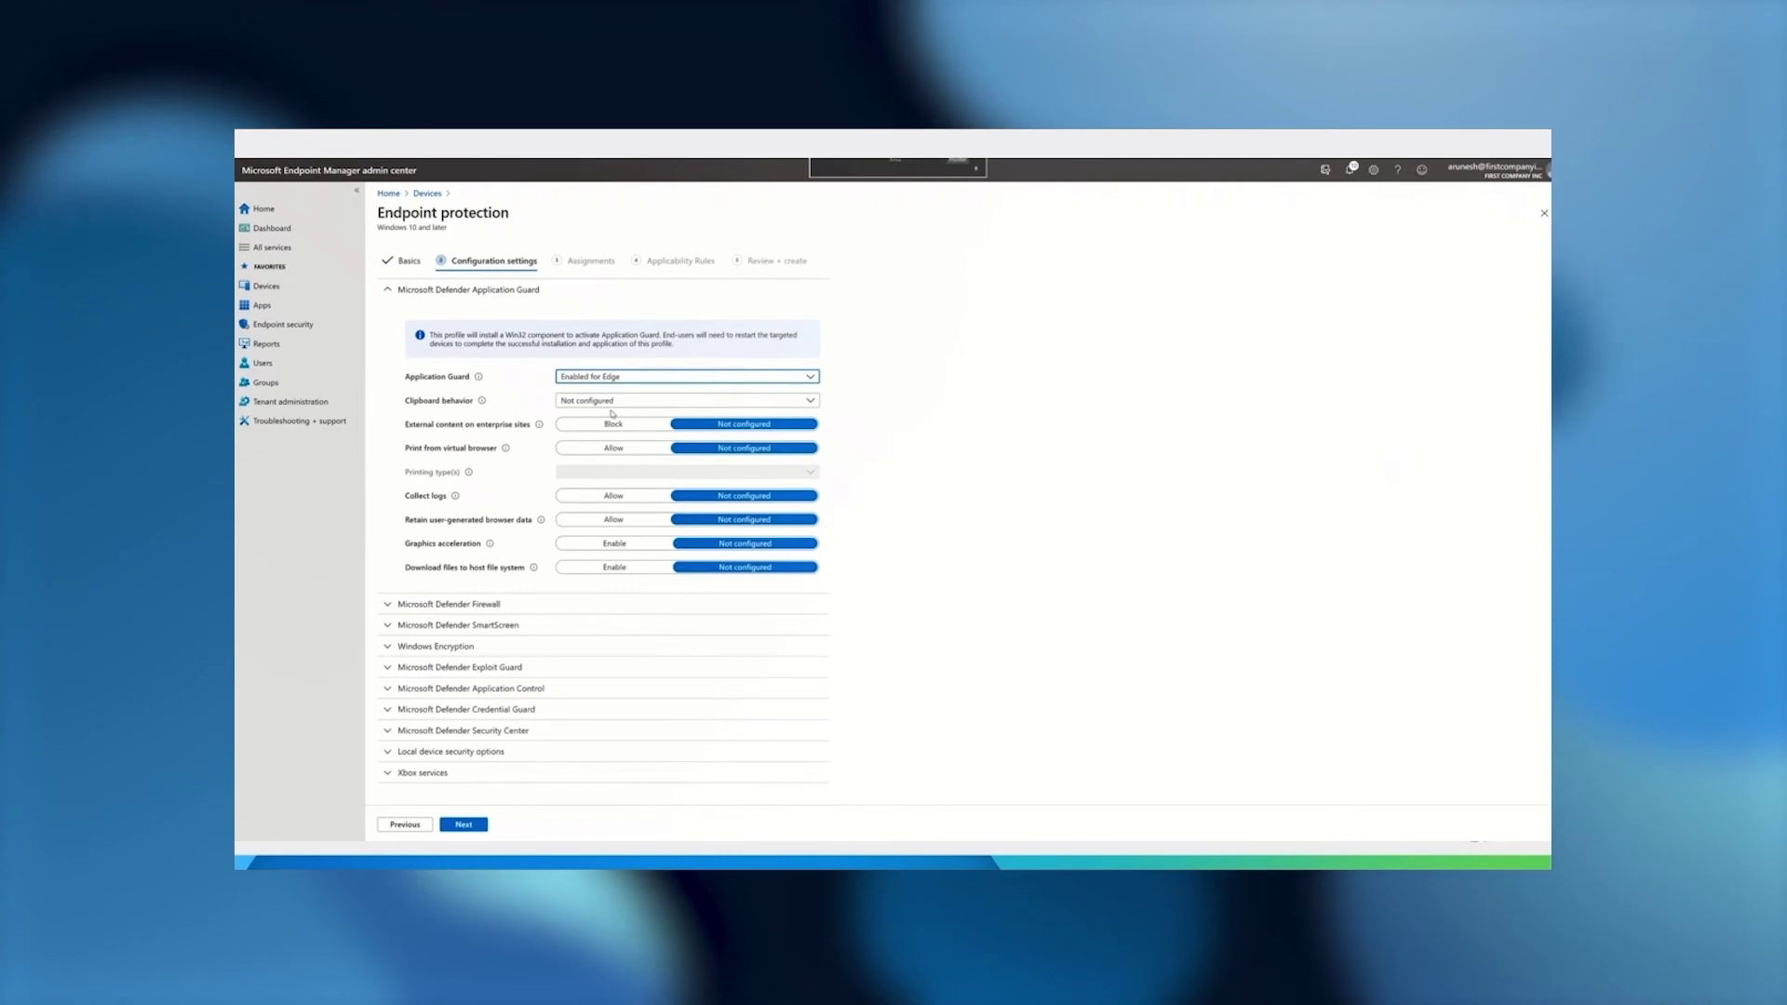
- Block clipboard copy-paste, allow retaining browser data, and enable downloads to the host
click(611, 403)
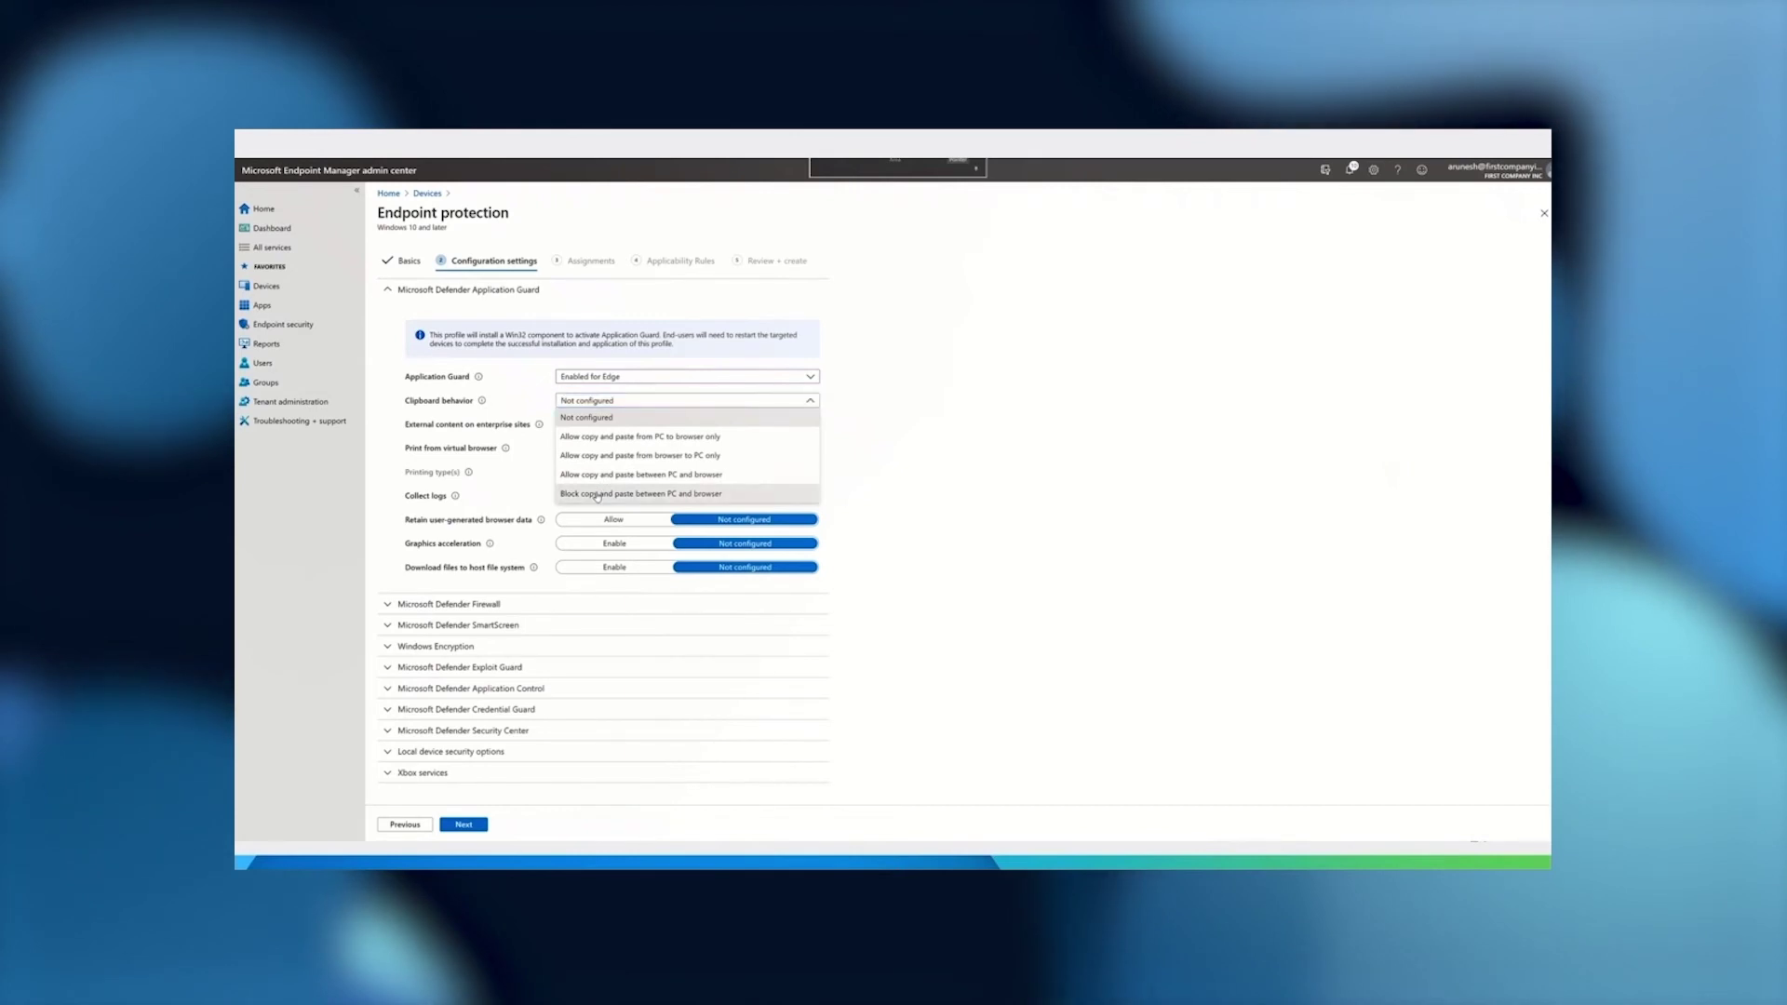
click(598, 494)
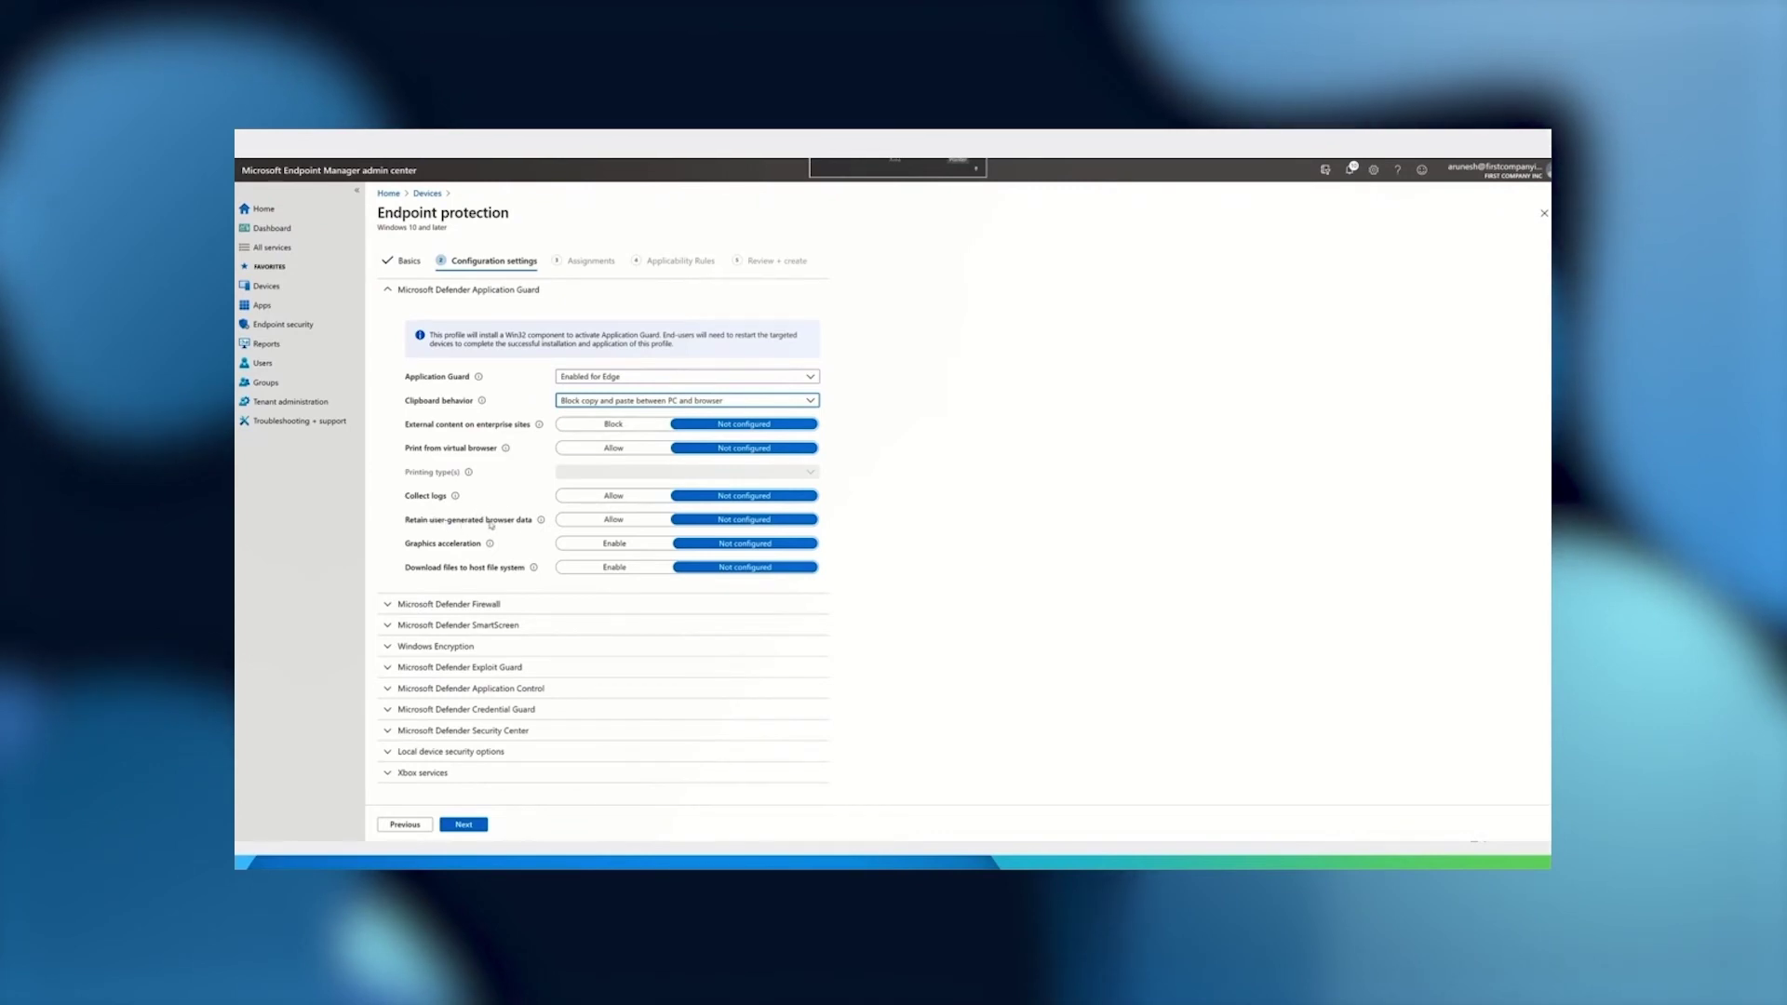
click(612, 520)
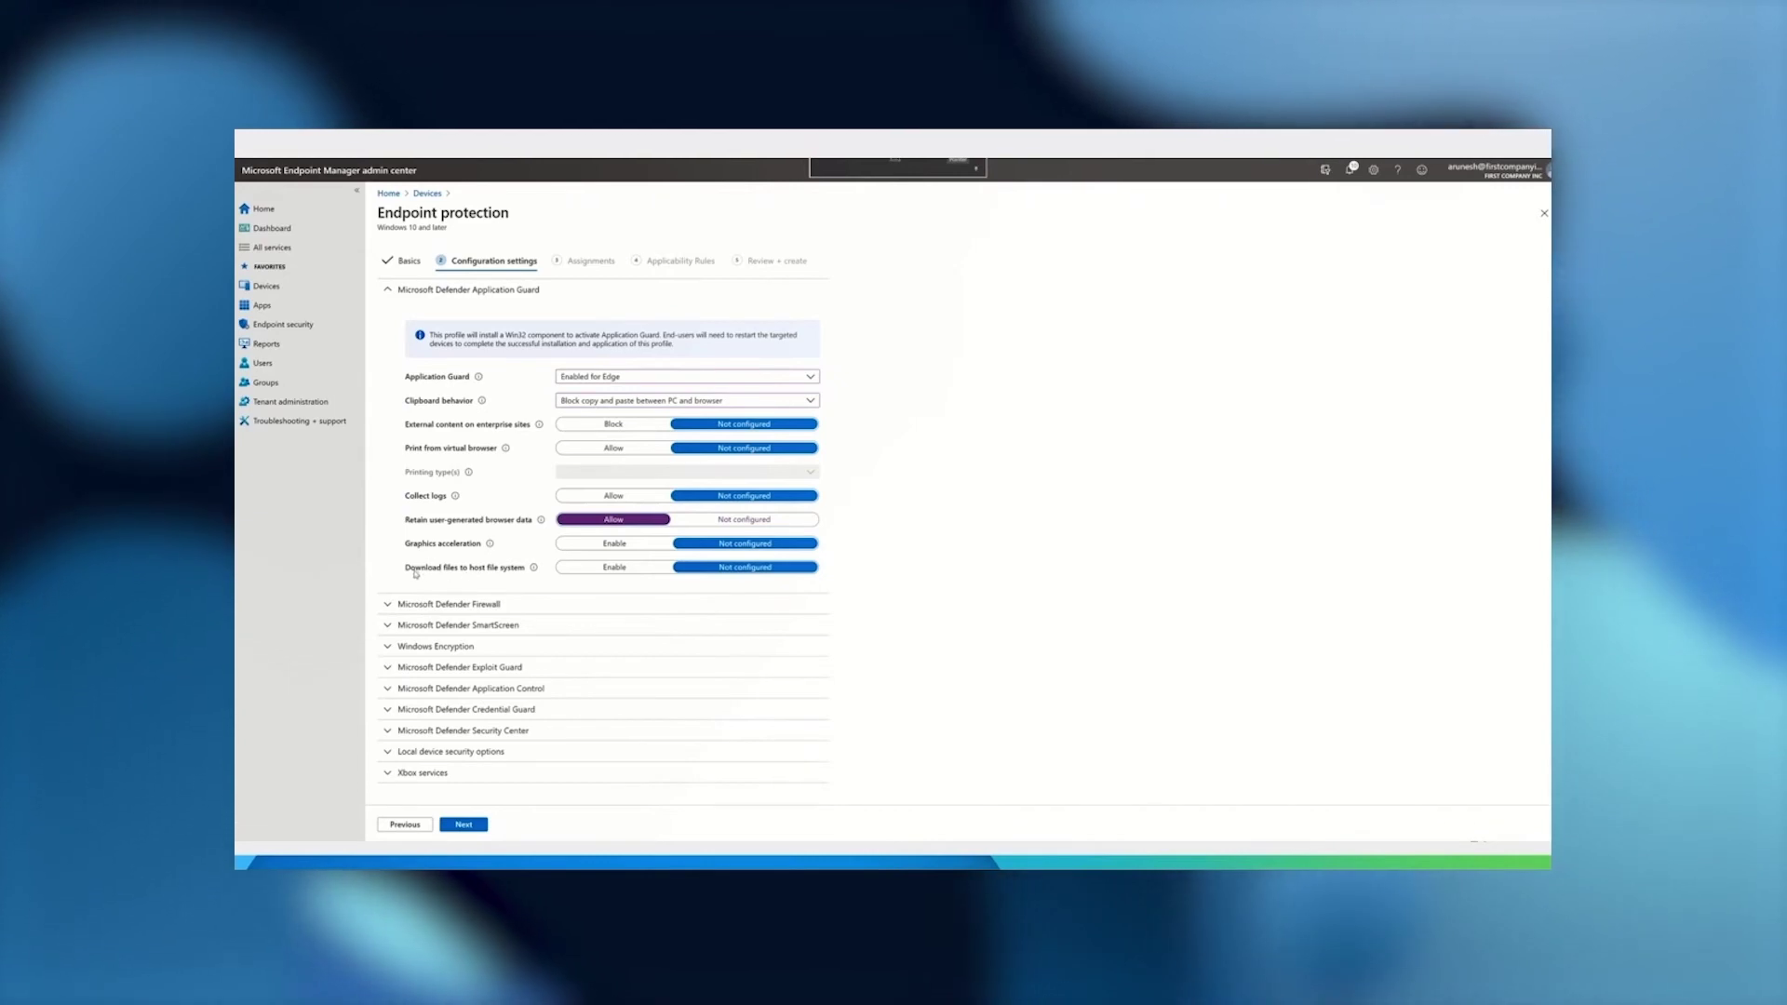
click(611, 568)
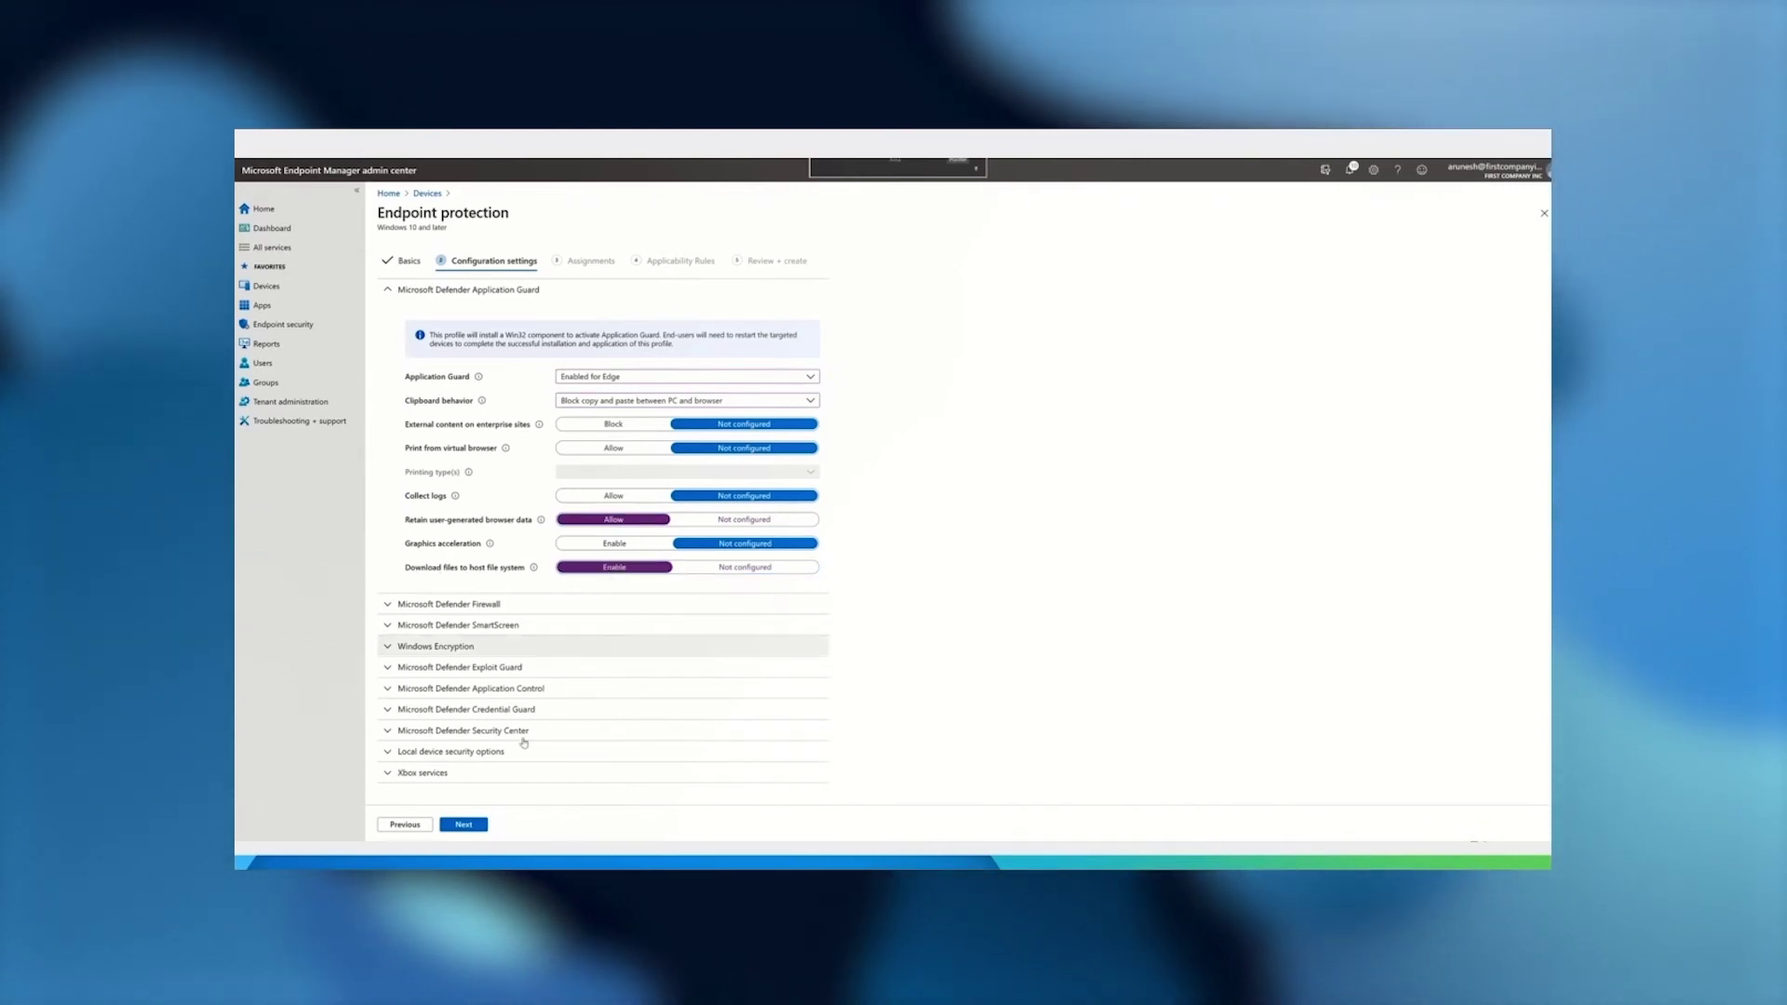
click(468, 826)
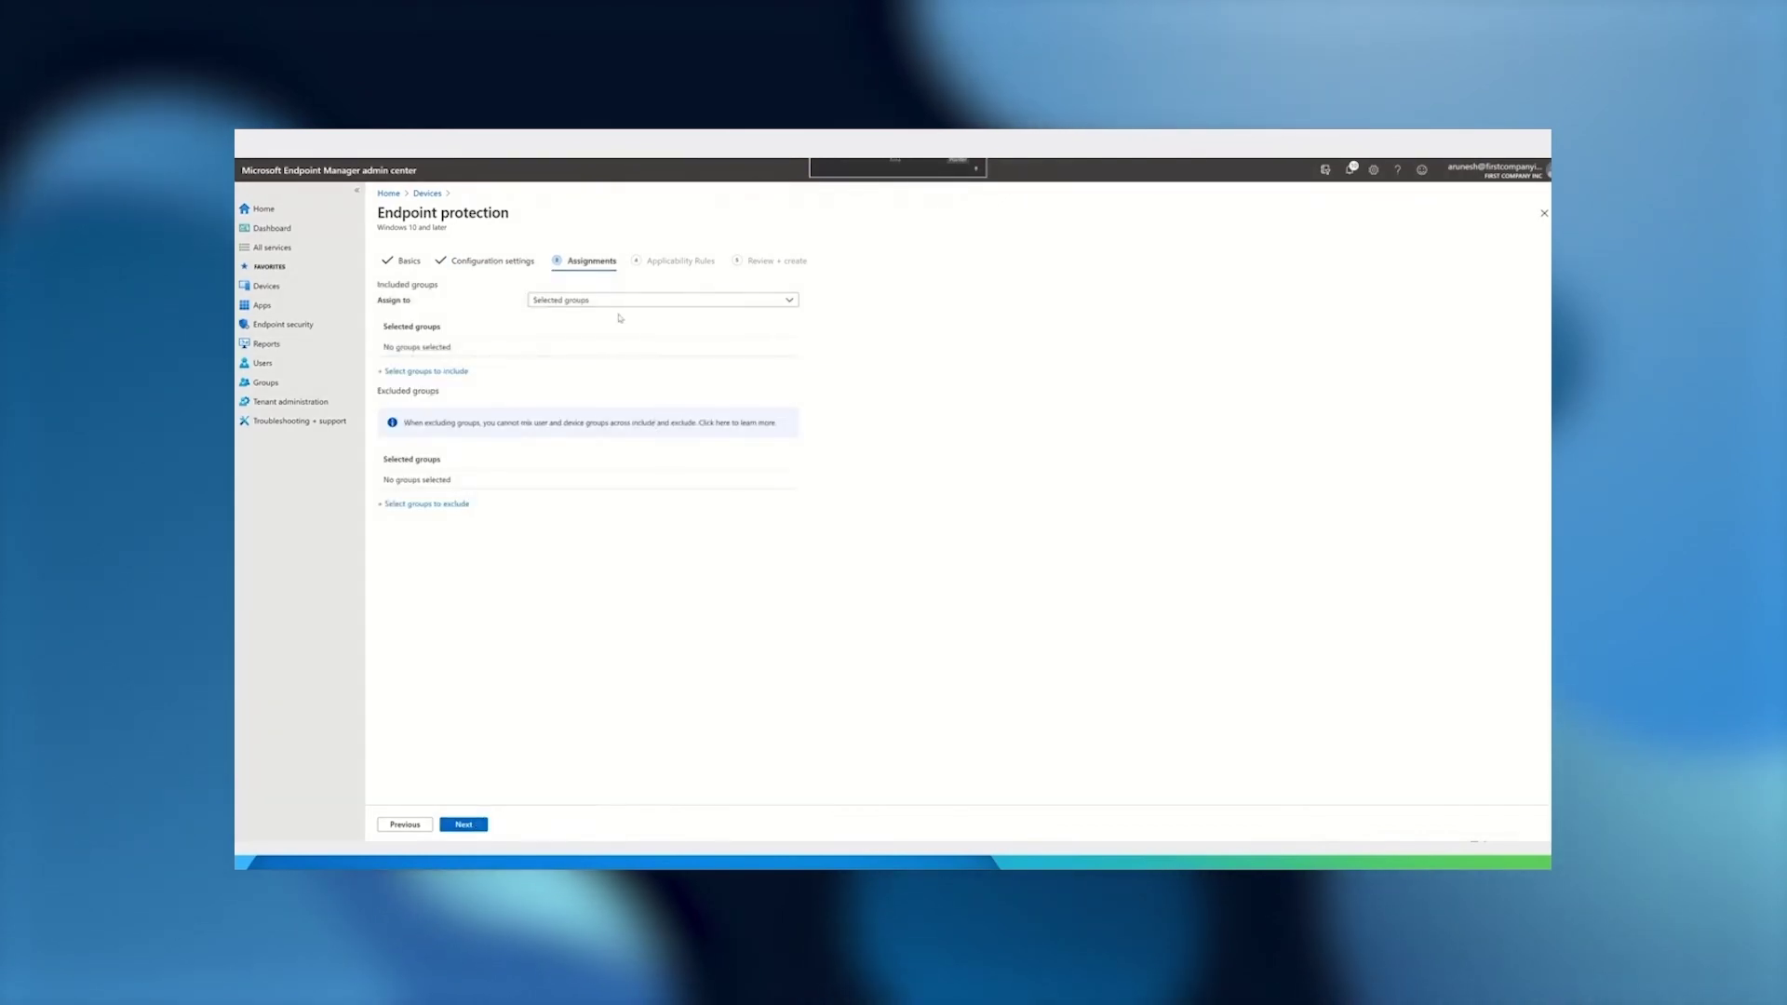
- Assign the Application Guard profile to All devices, create it, and return to the profiles list
click(614, 300)
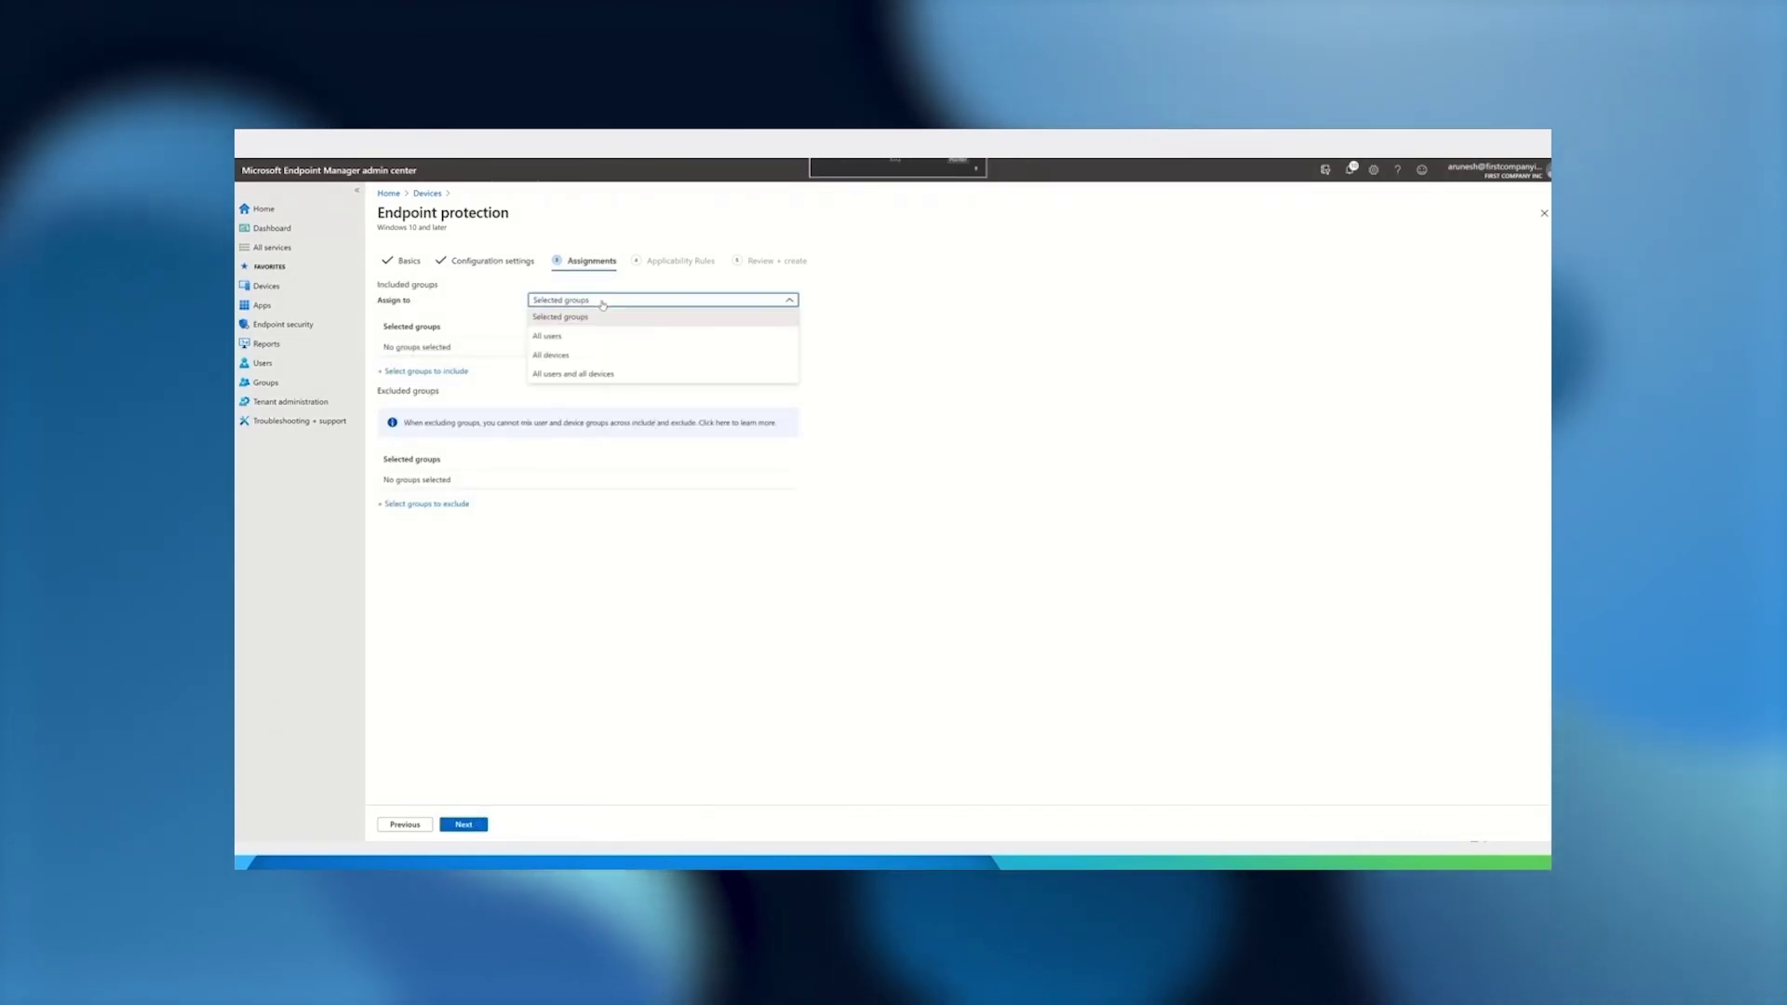
click(580, 357)
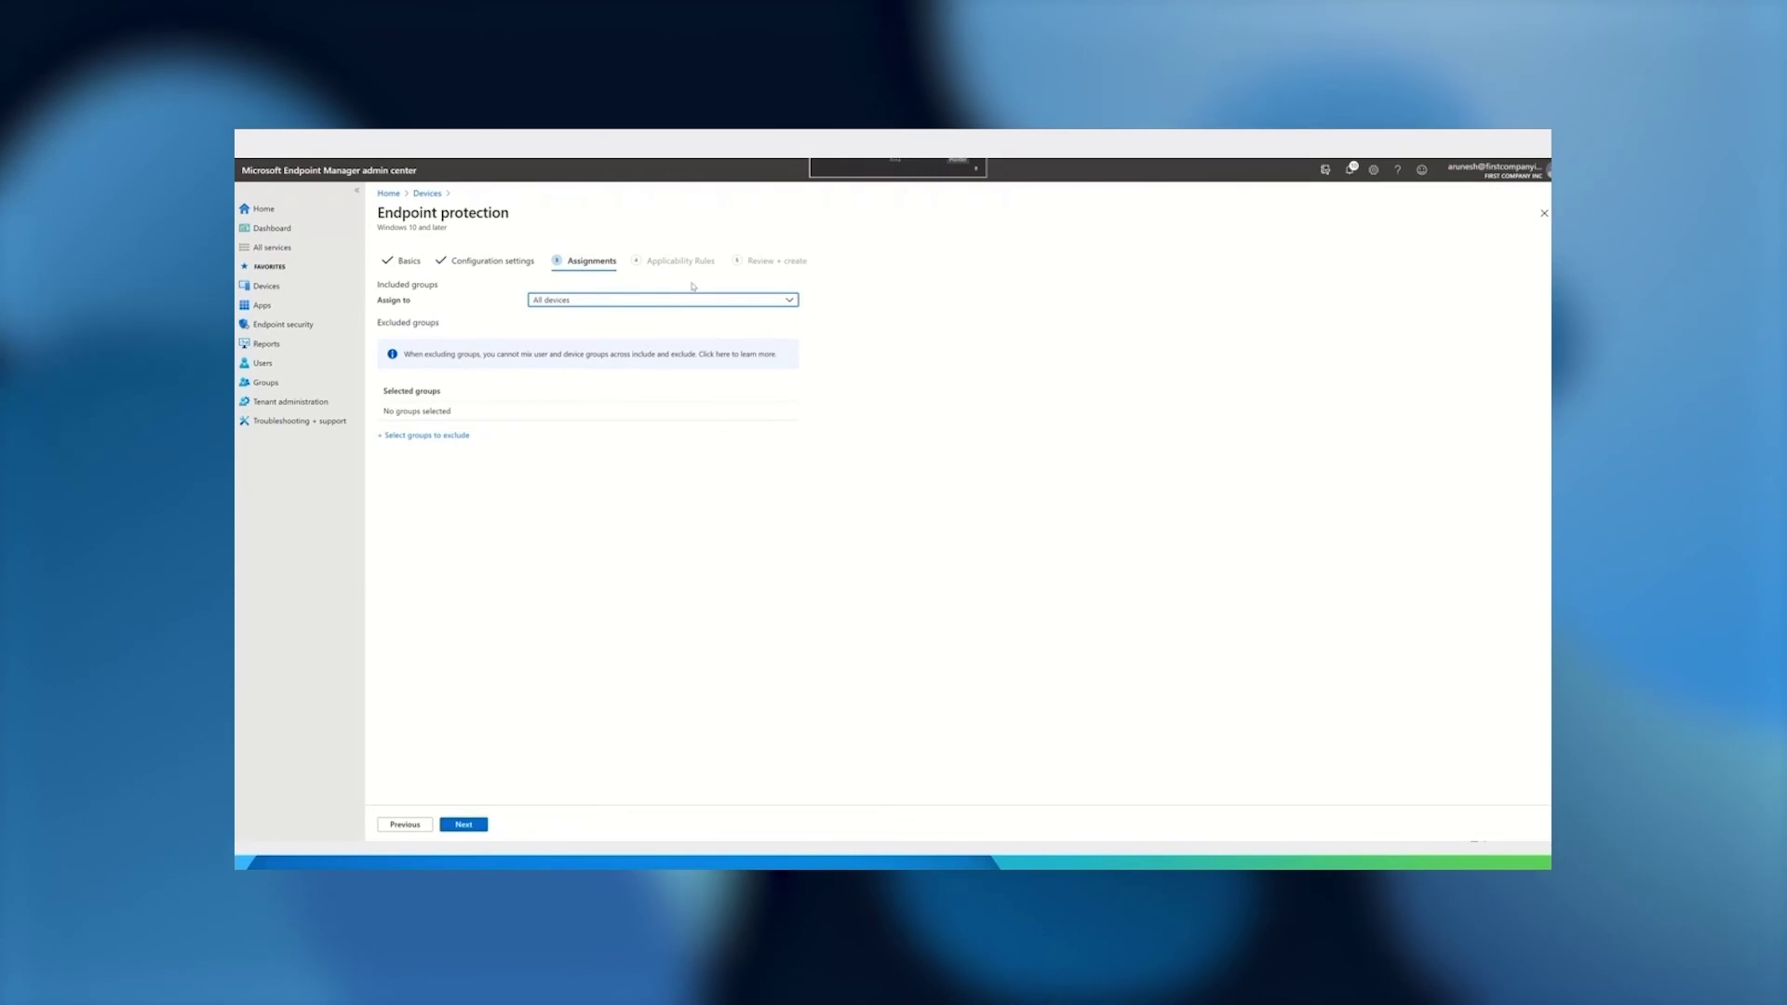
click(472, 825)
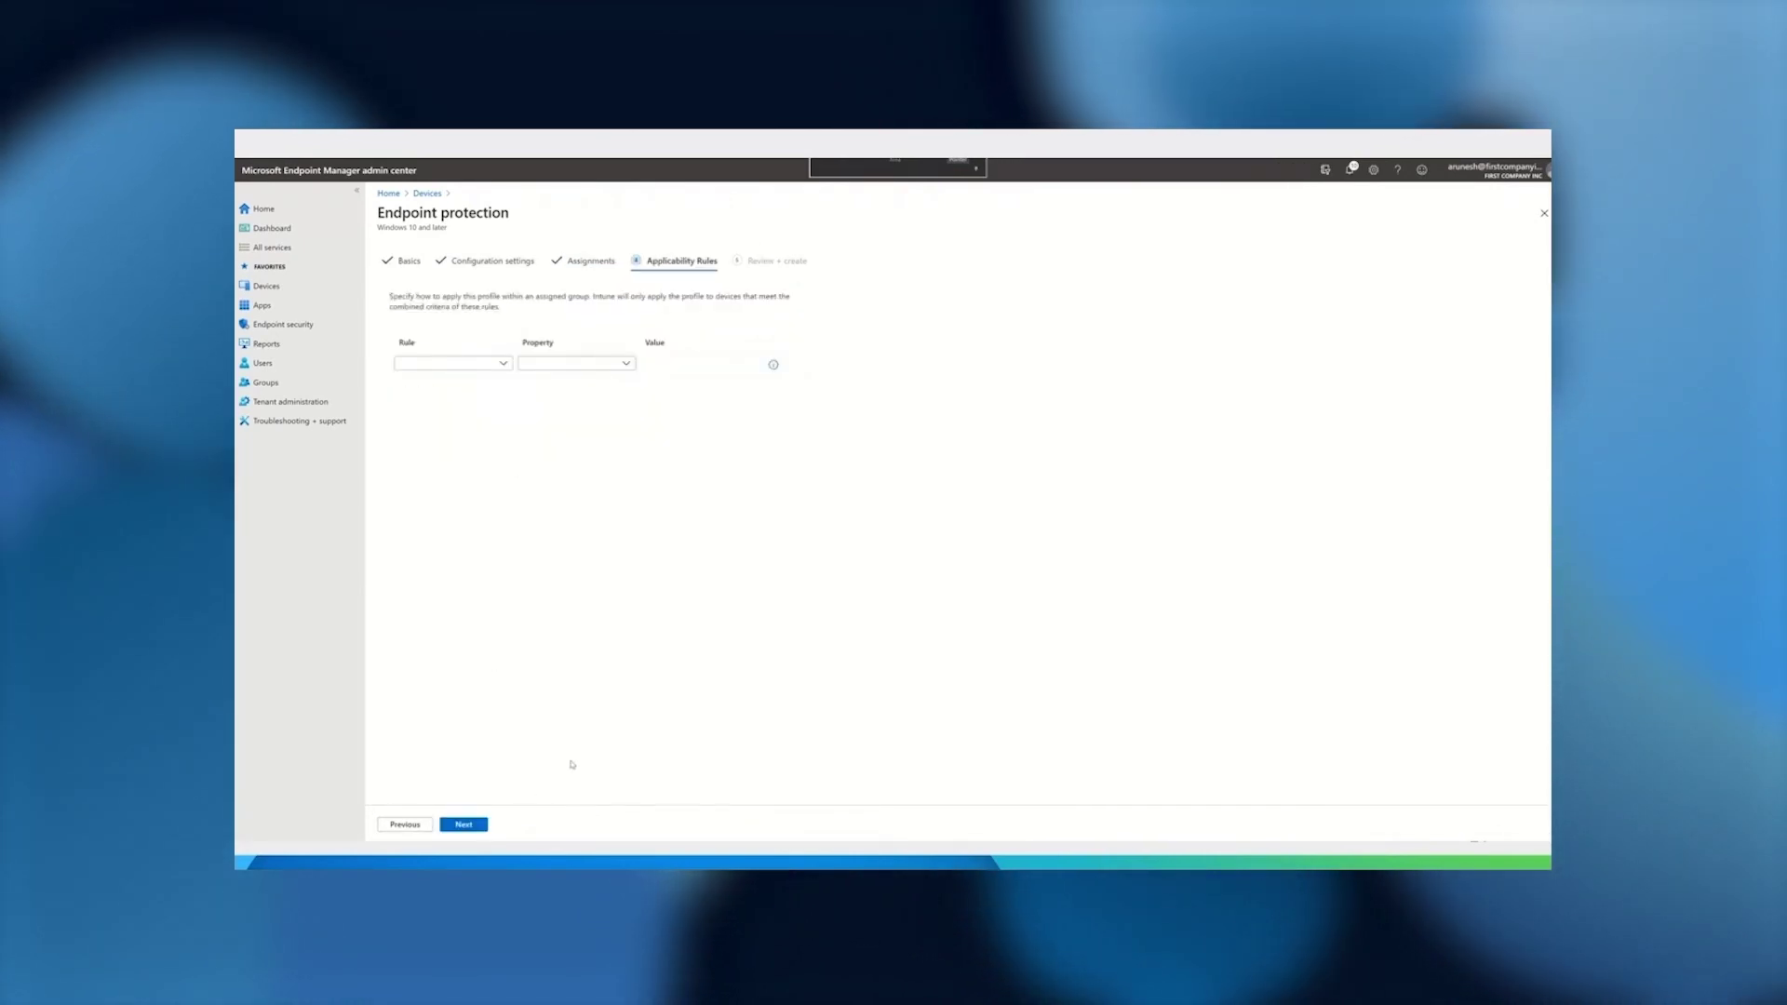
click(503, 363)
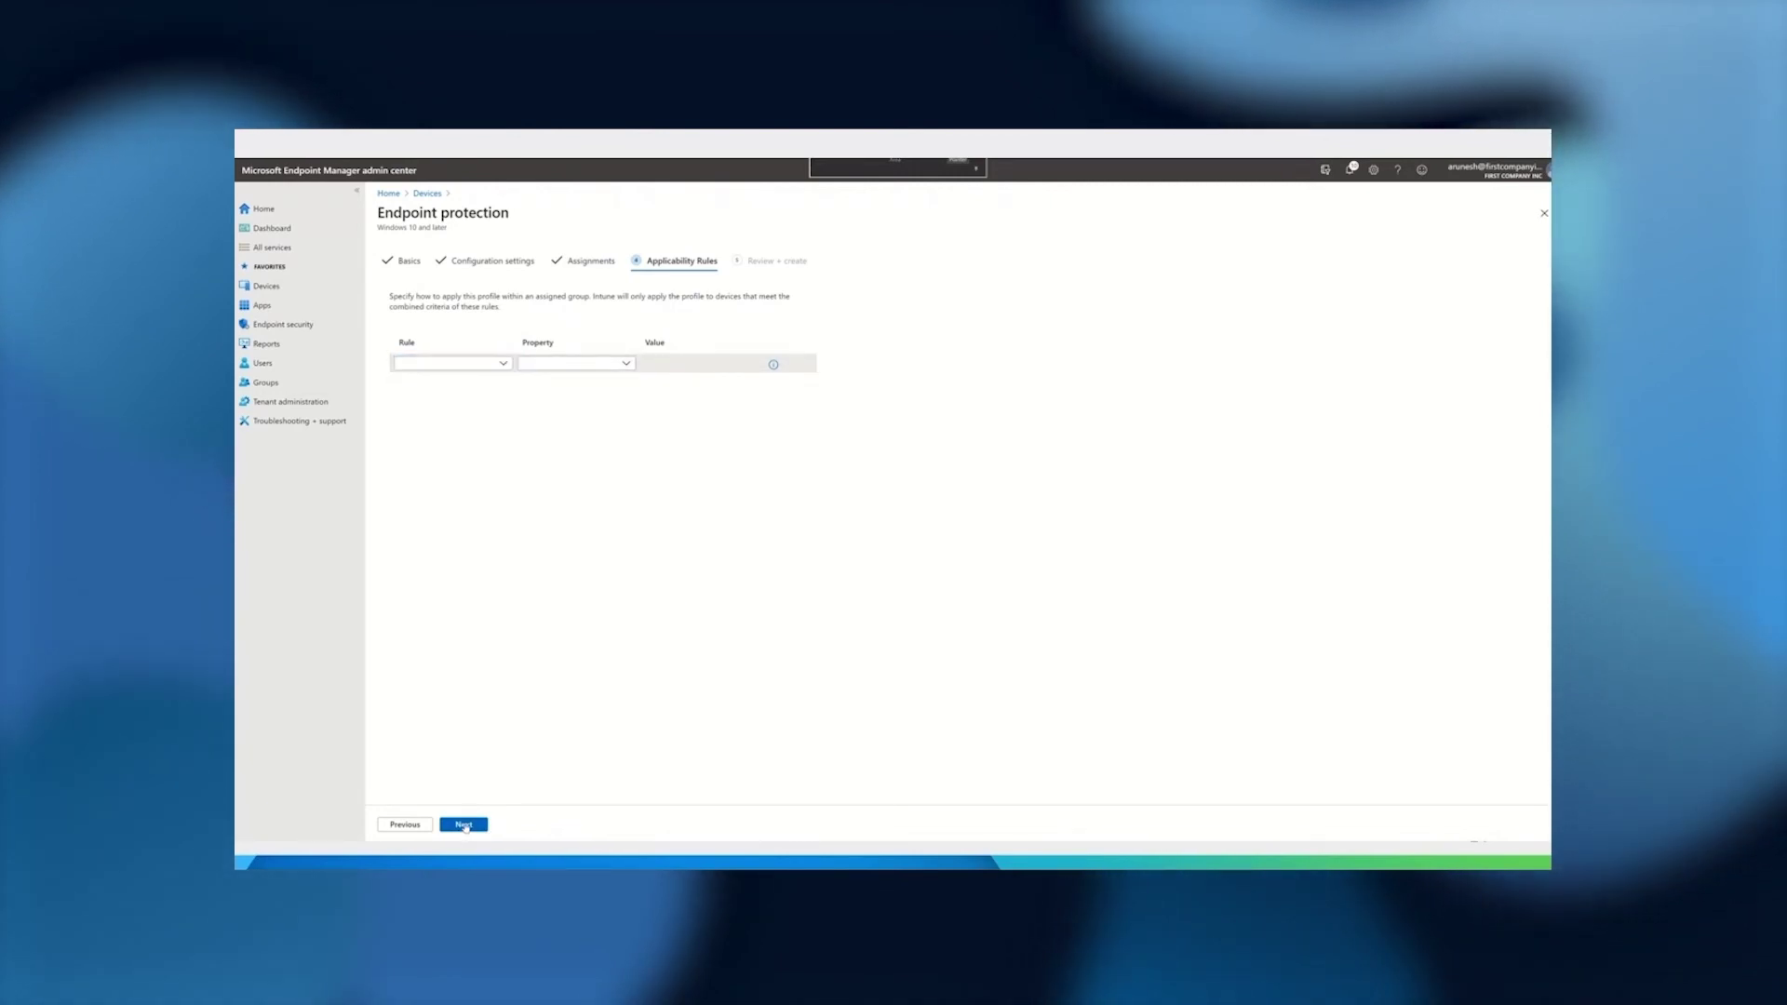
click(464, 824)
click(469, 824)
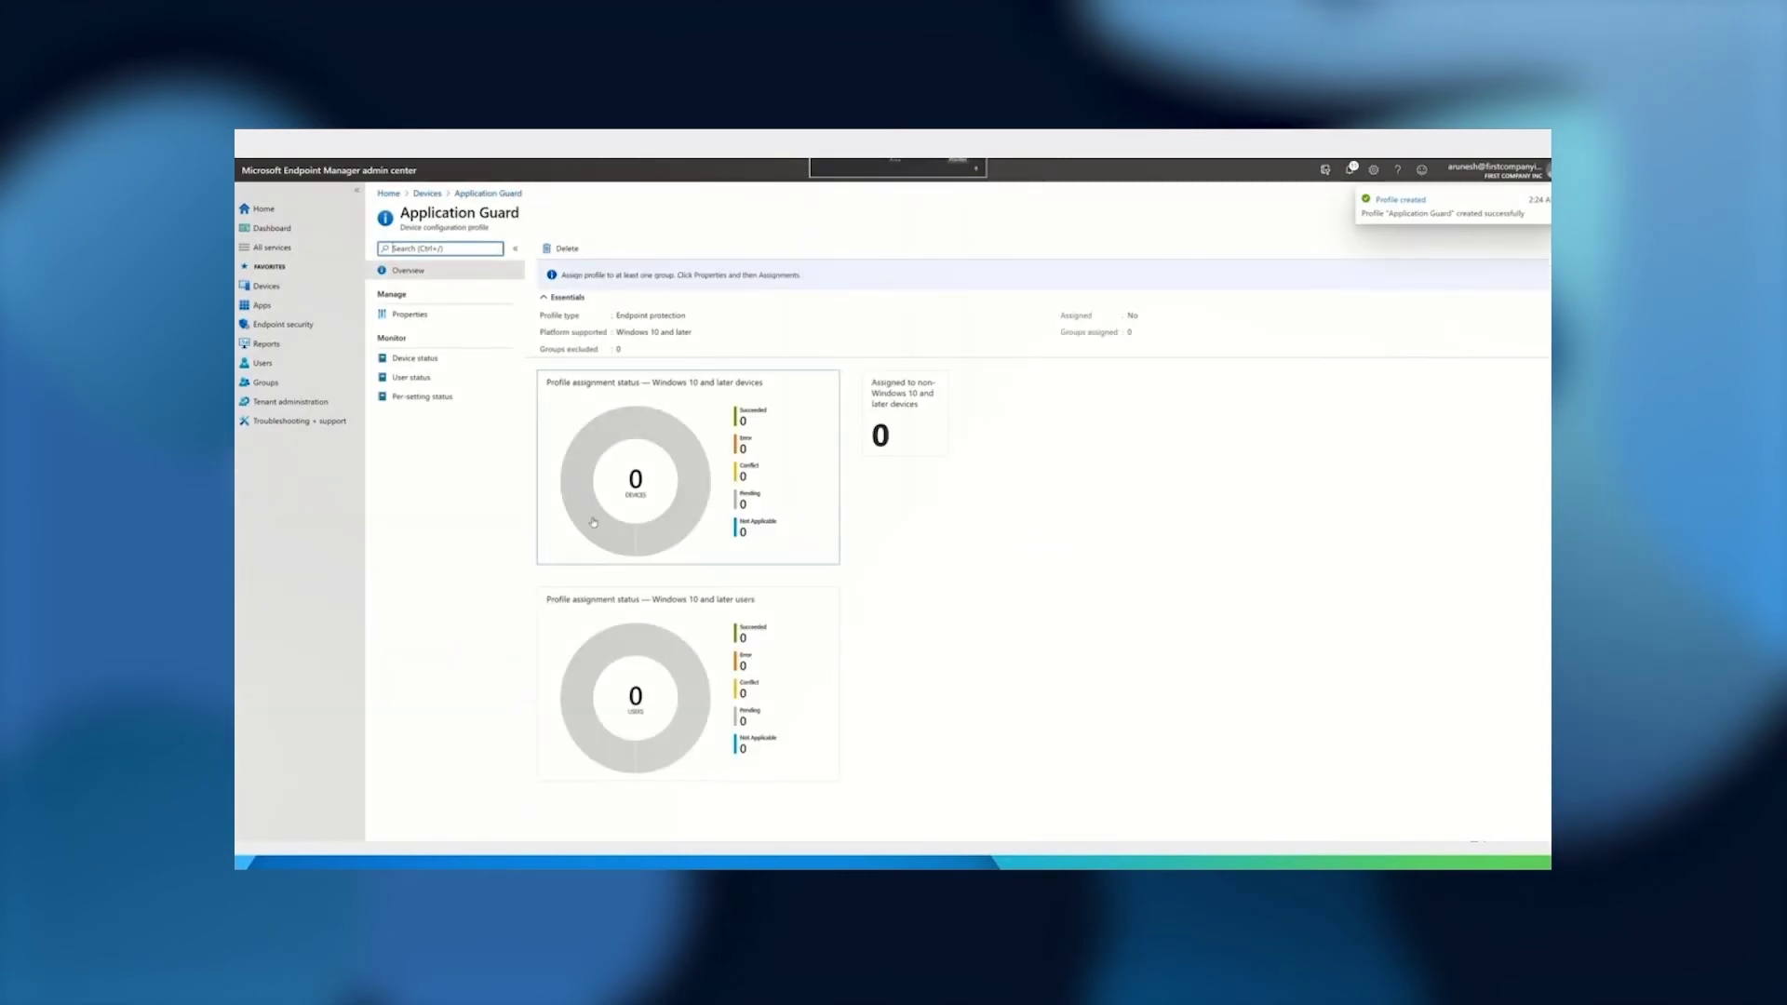
click(427, 193)
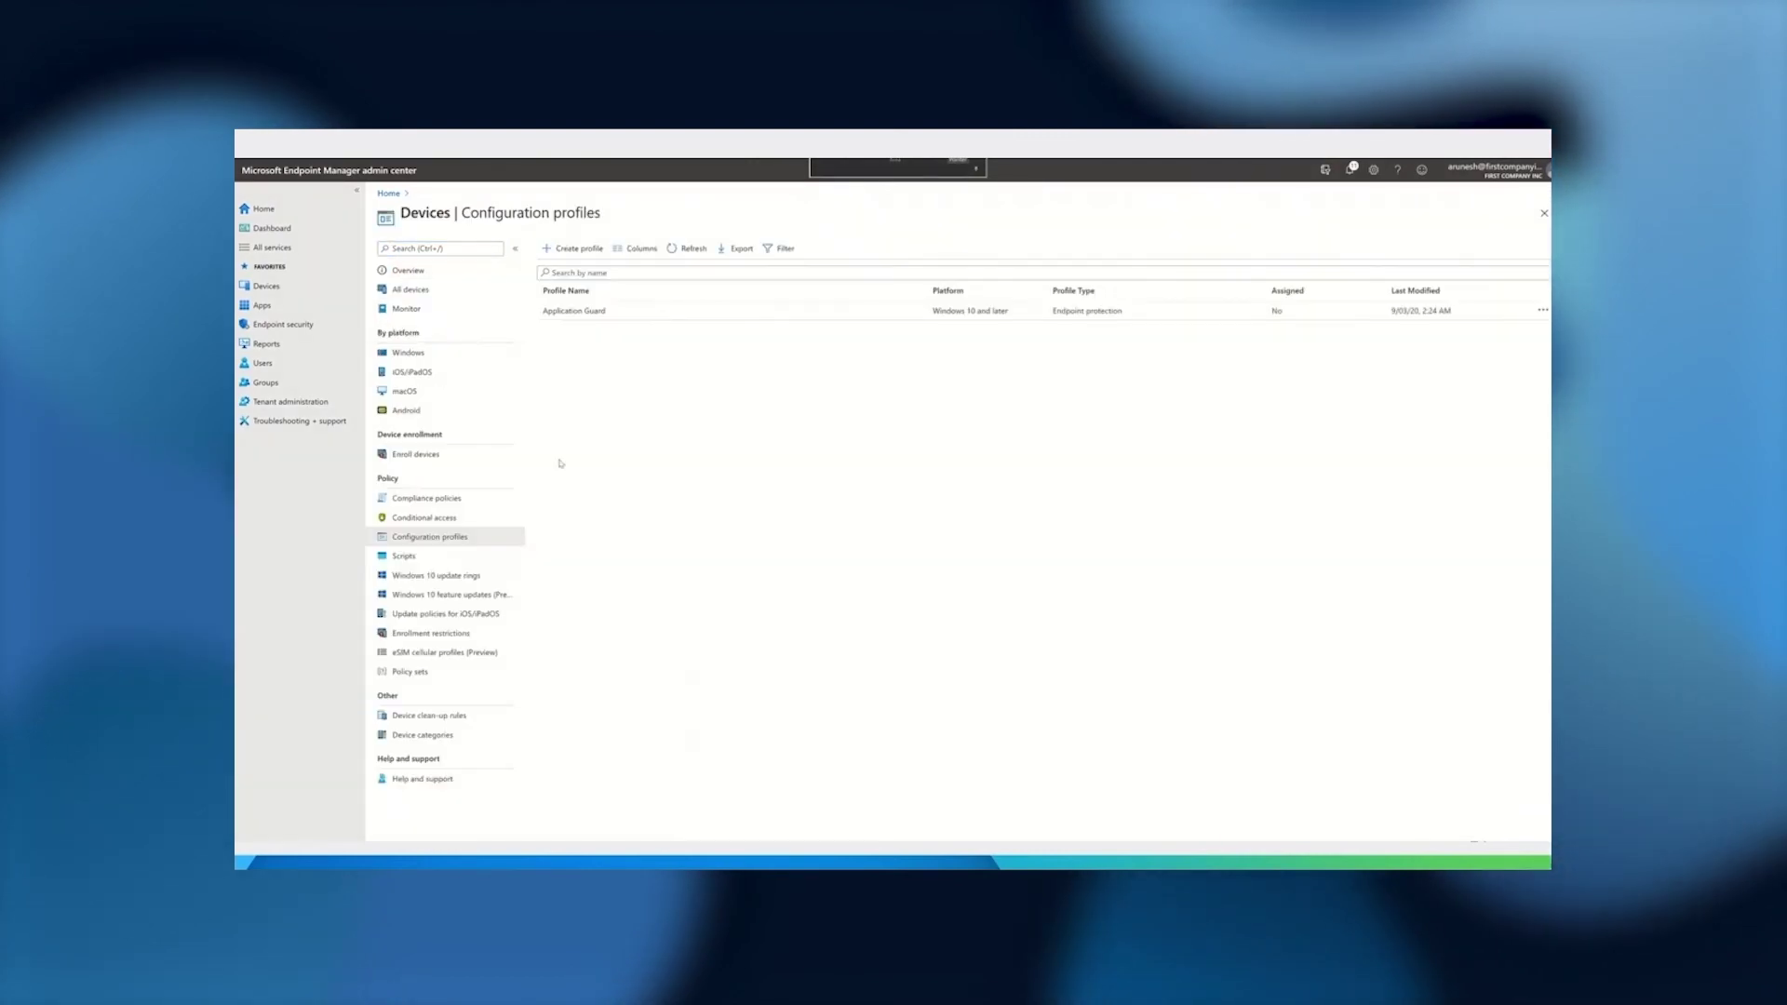
- Create a profile with platform Windows 10 and later and type Network boundary
click(579, 249)
click(1343, 254)
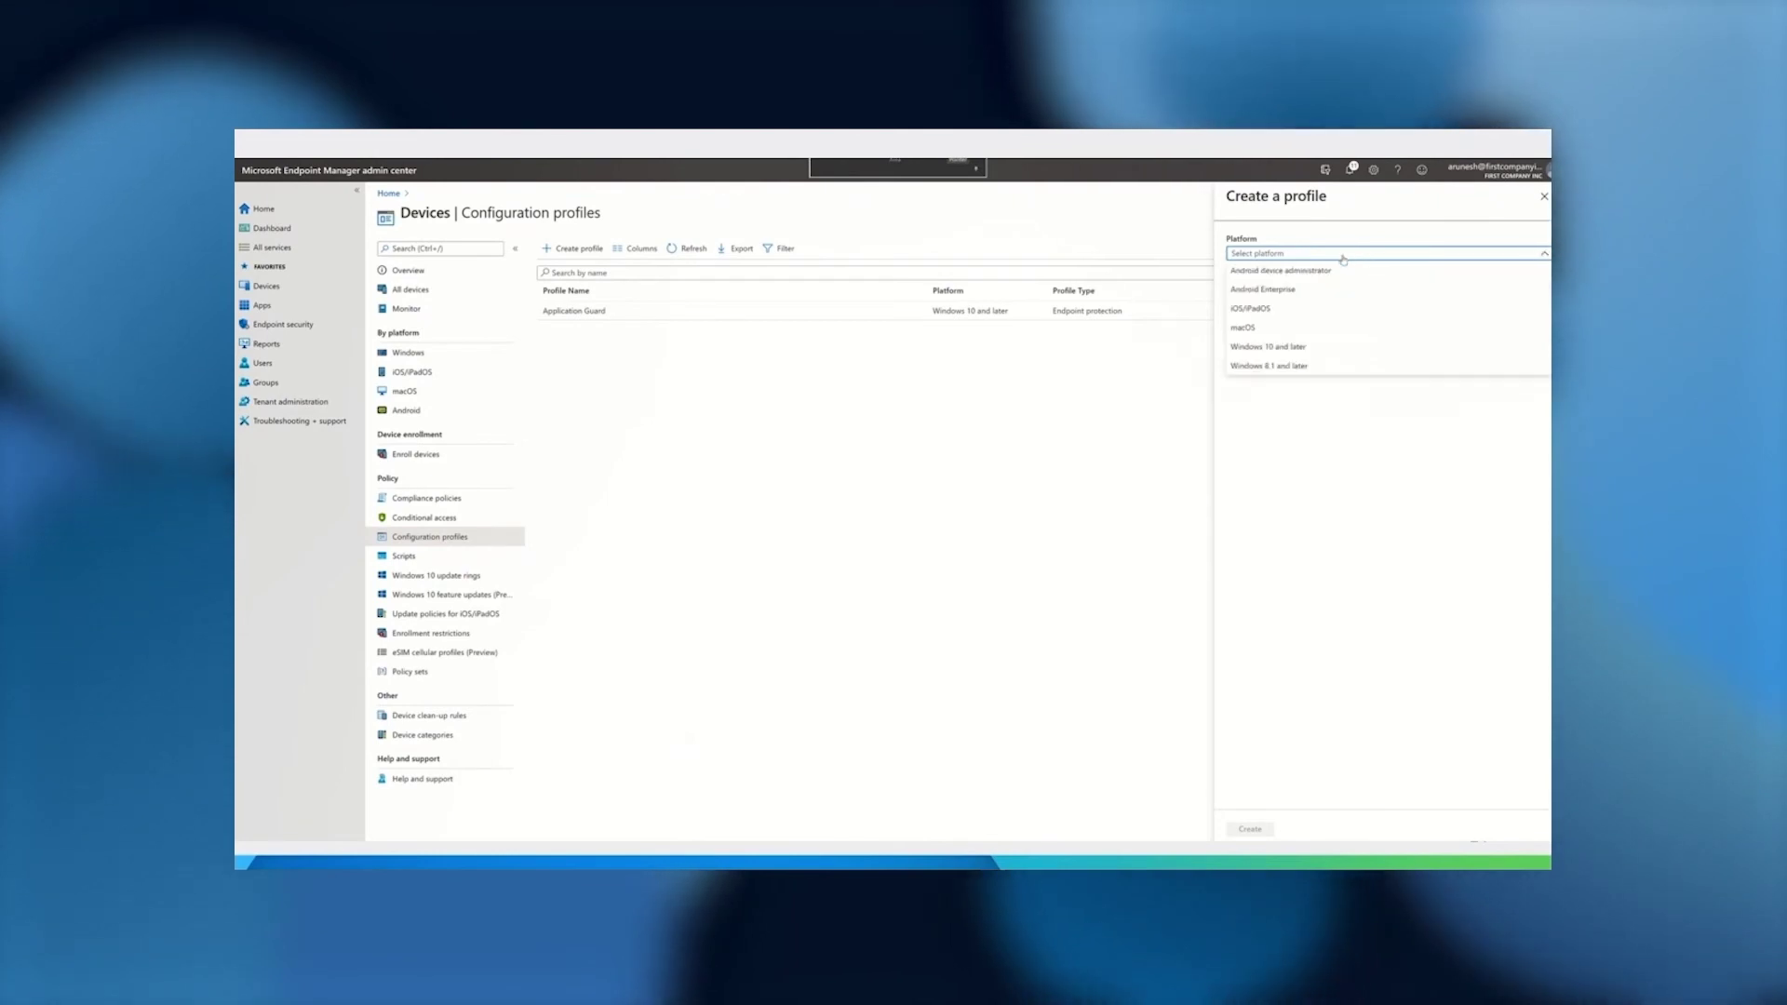
click(1306, 346)
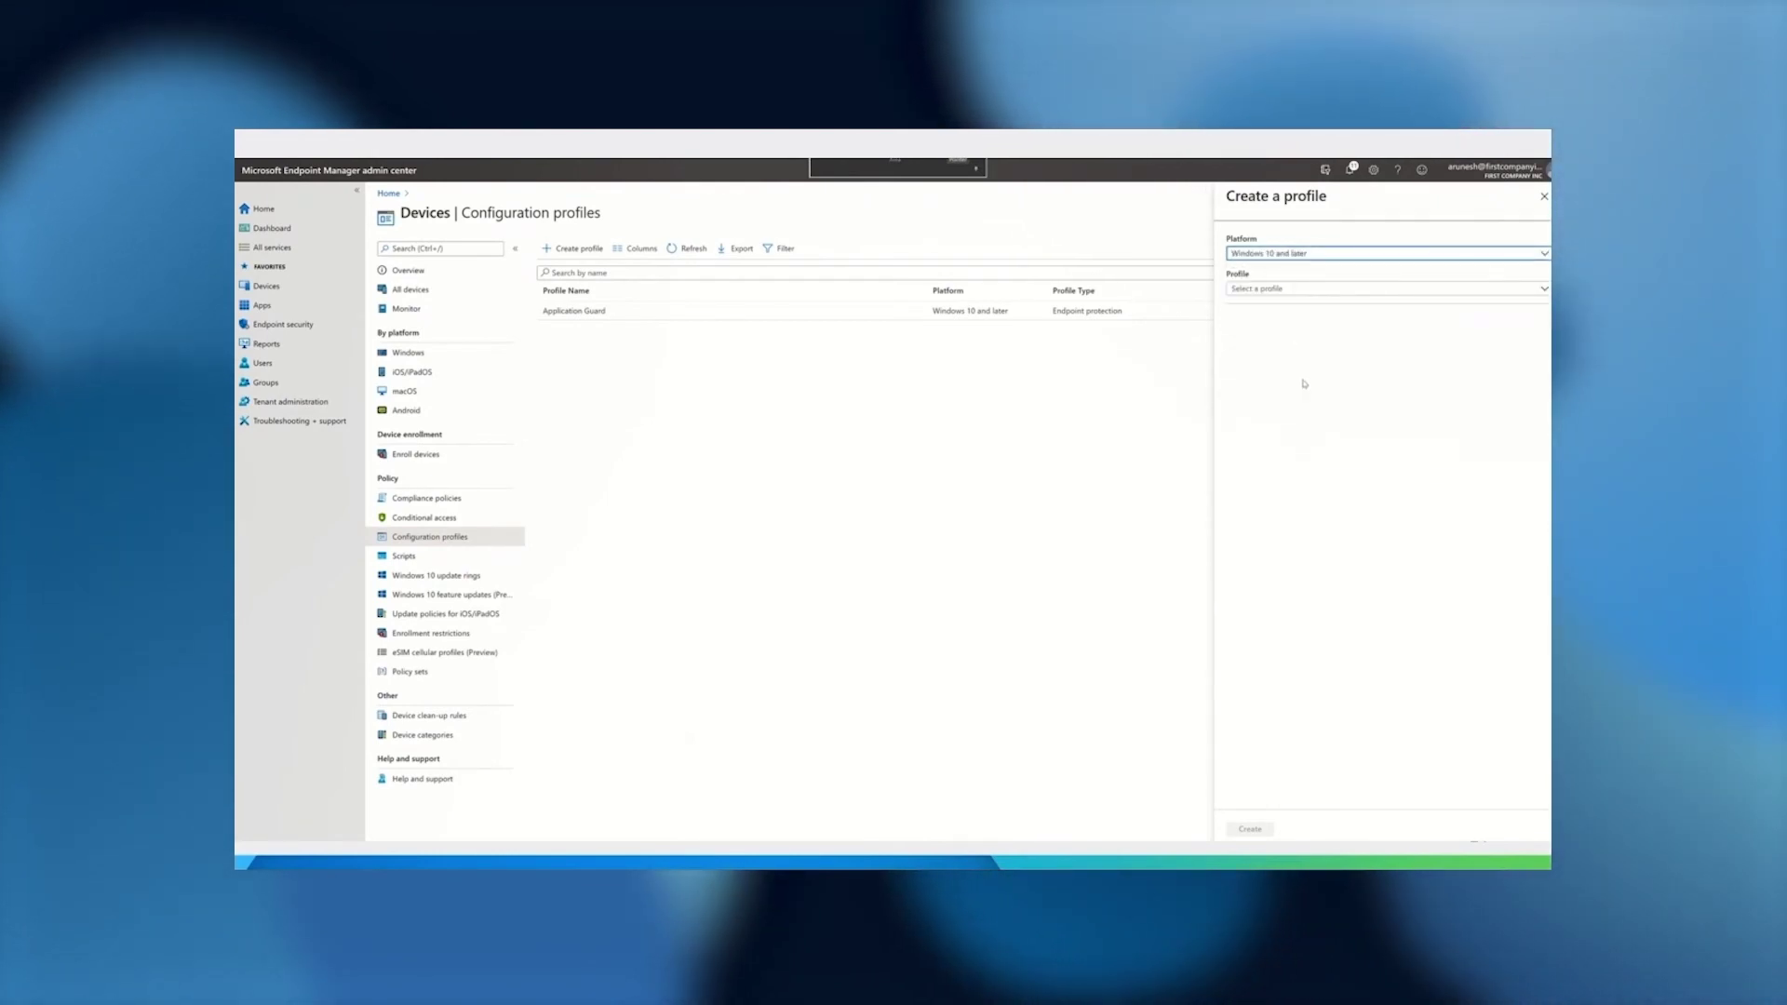
click(1299, 287)
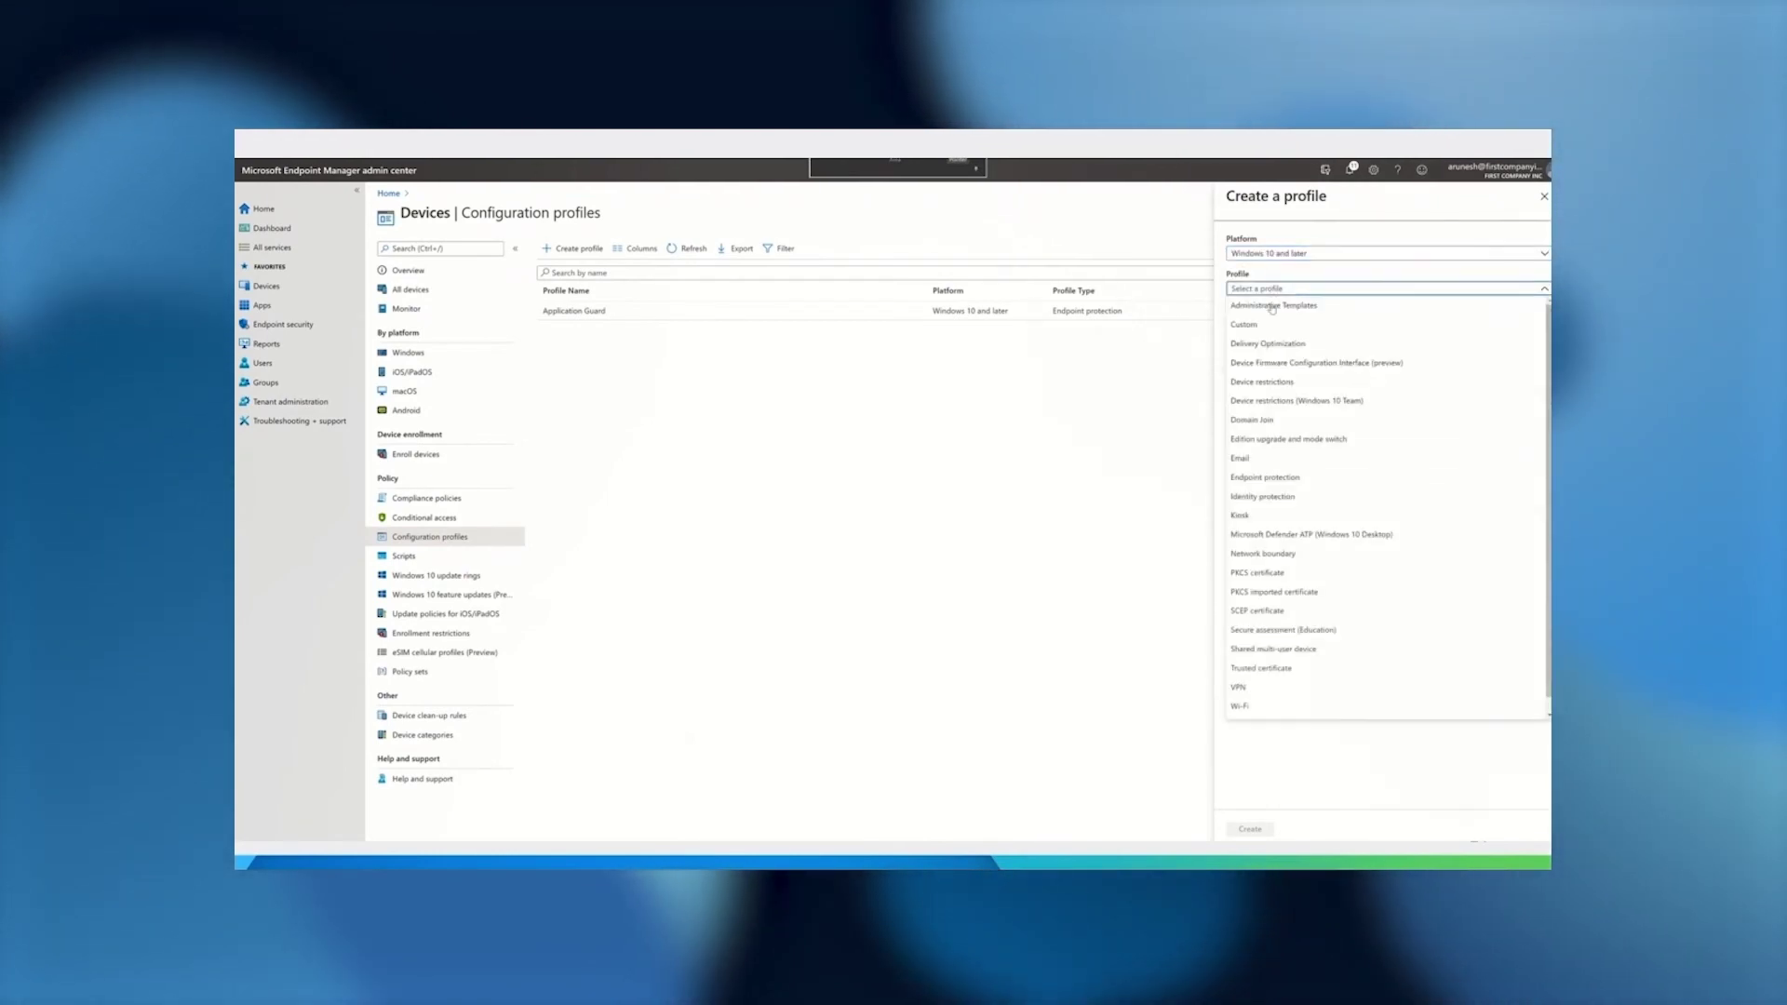
click(1261, 555)
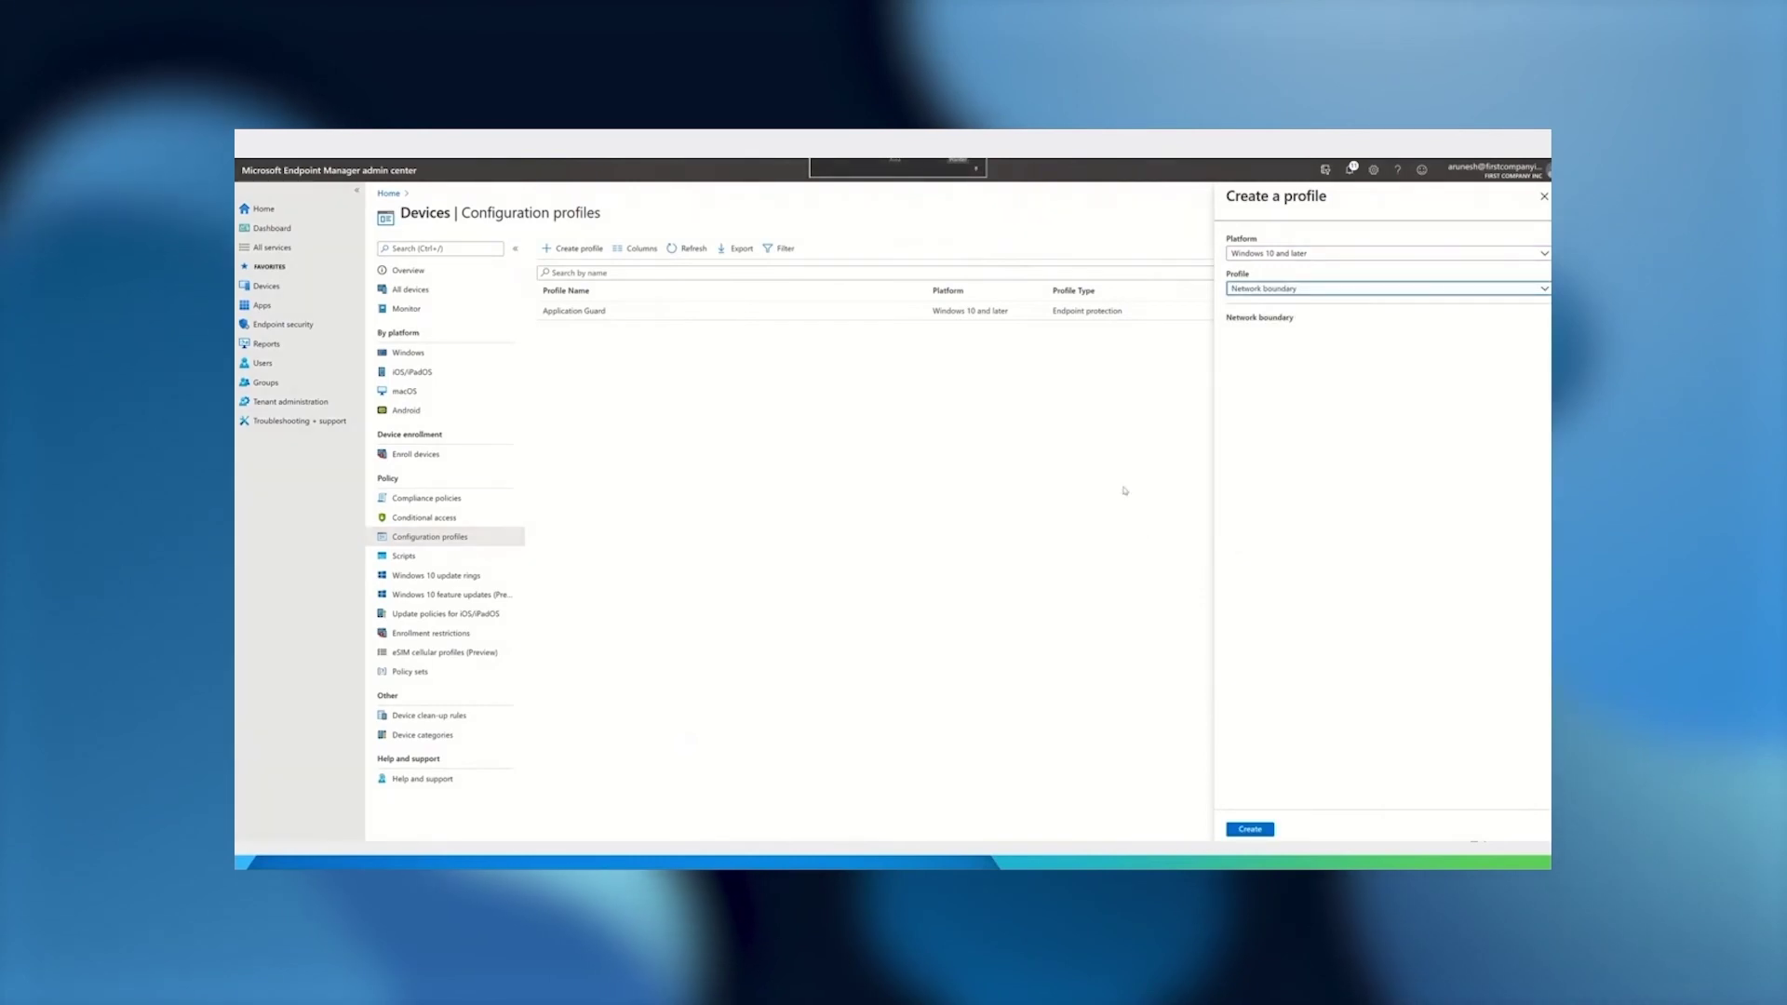
click(1249, 830)
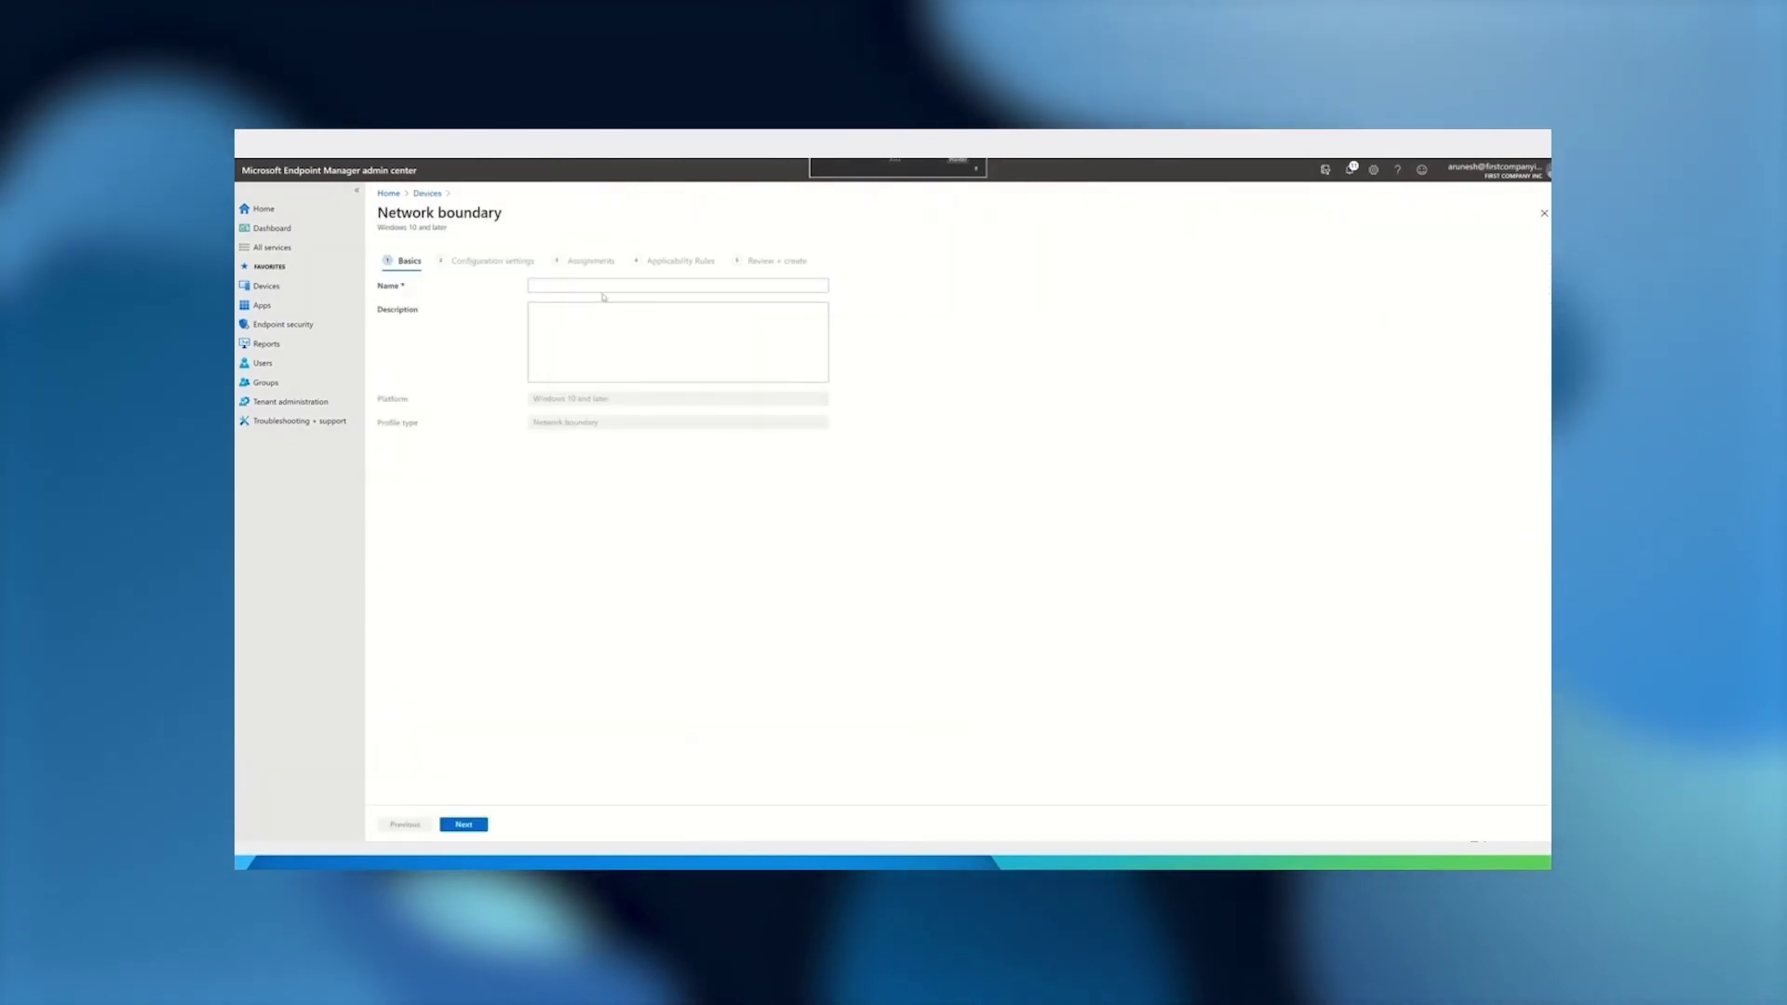
text(Net)
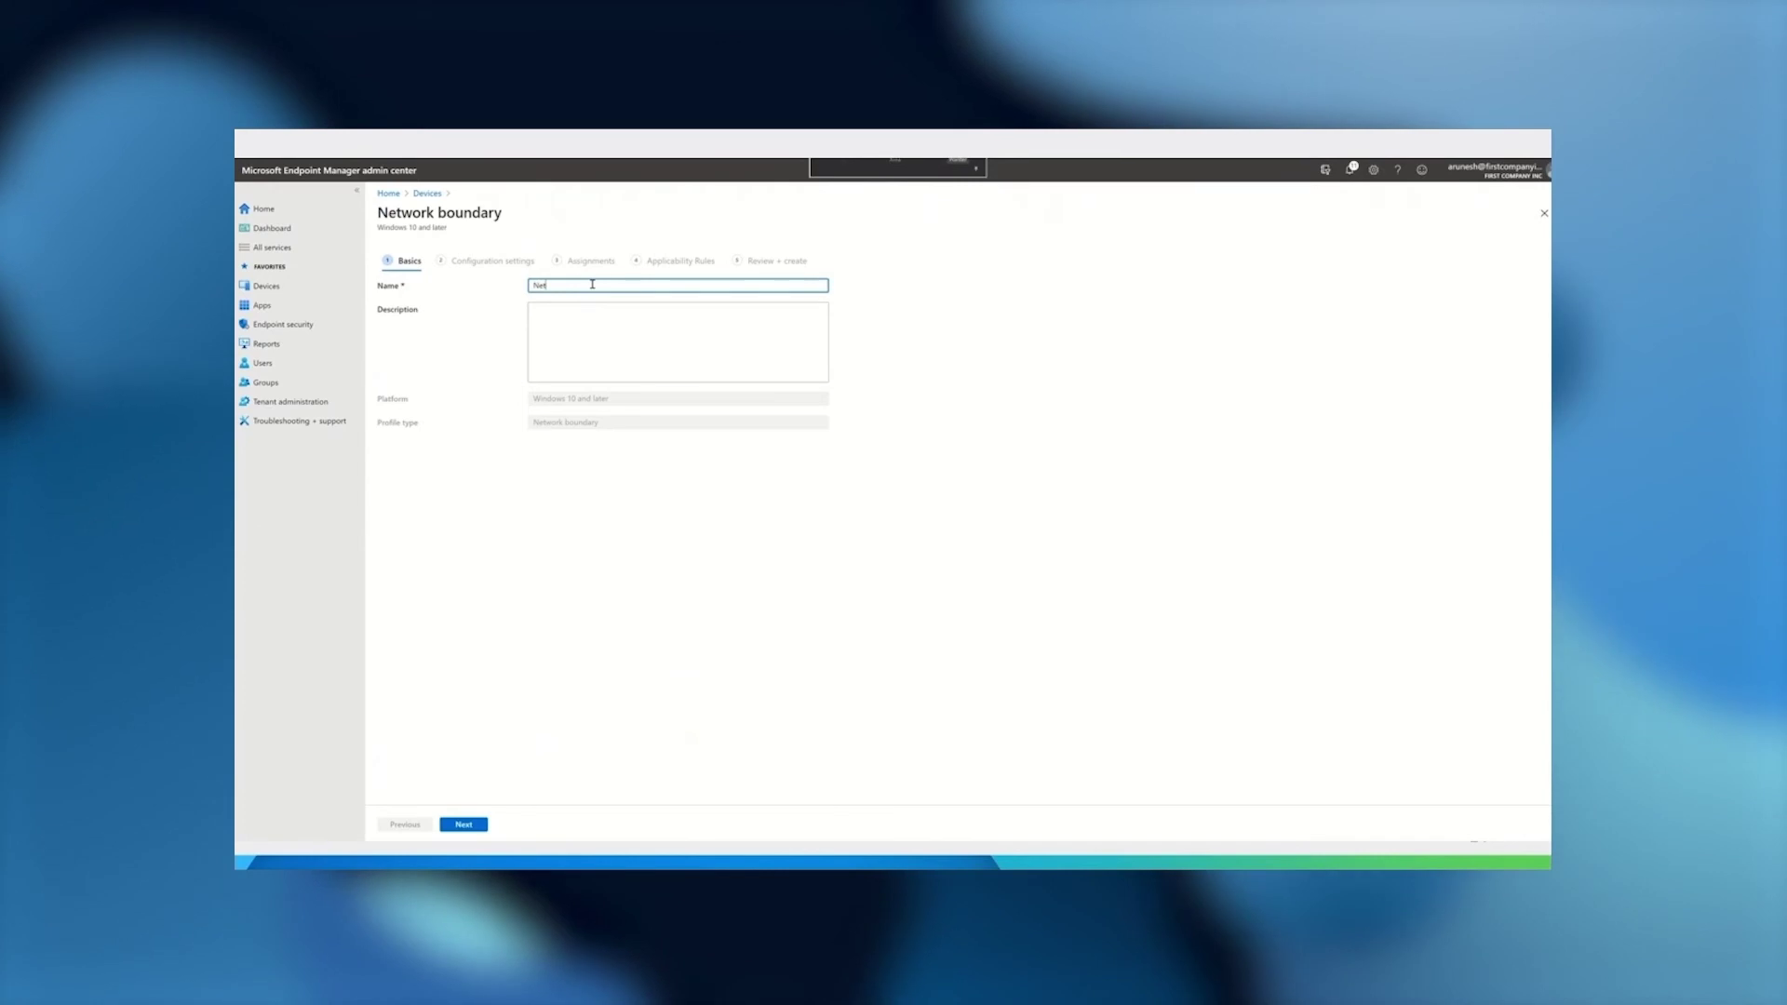
text(work B)
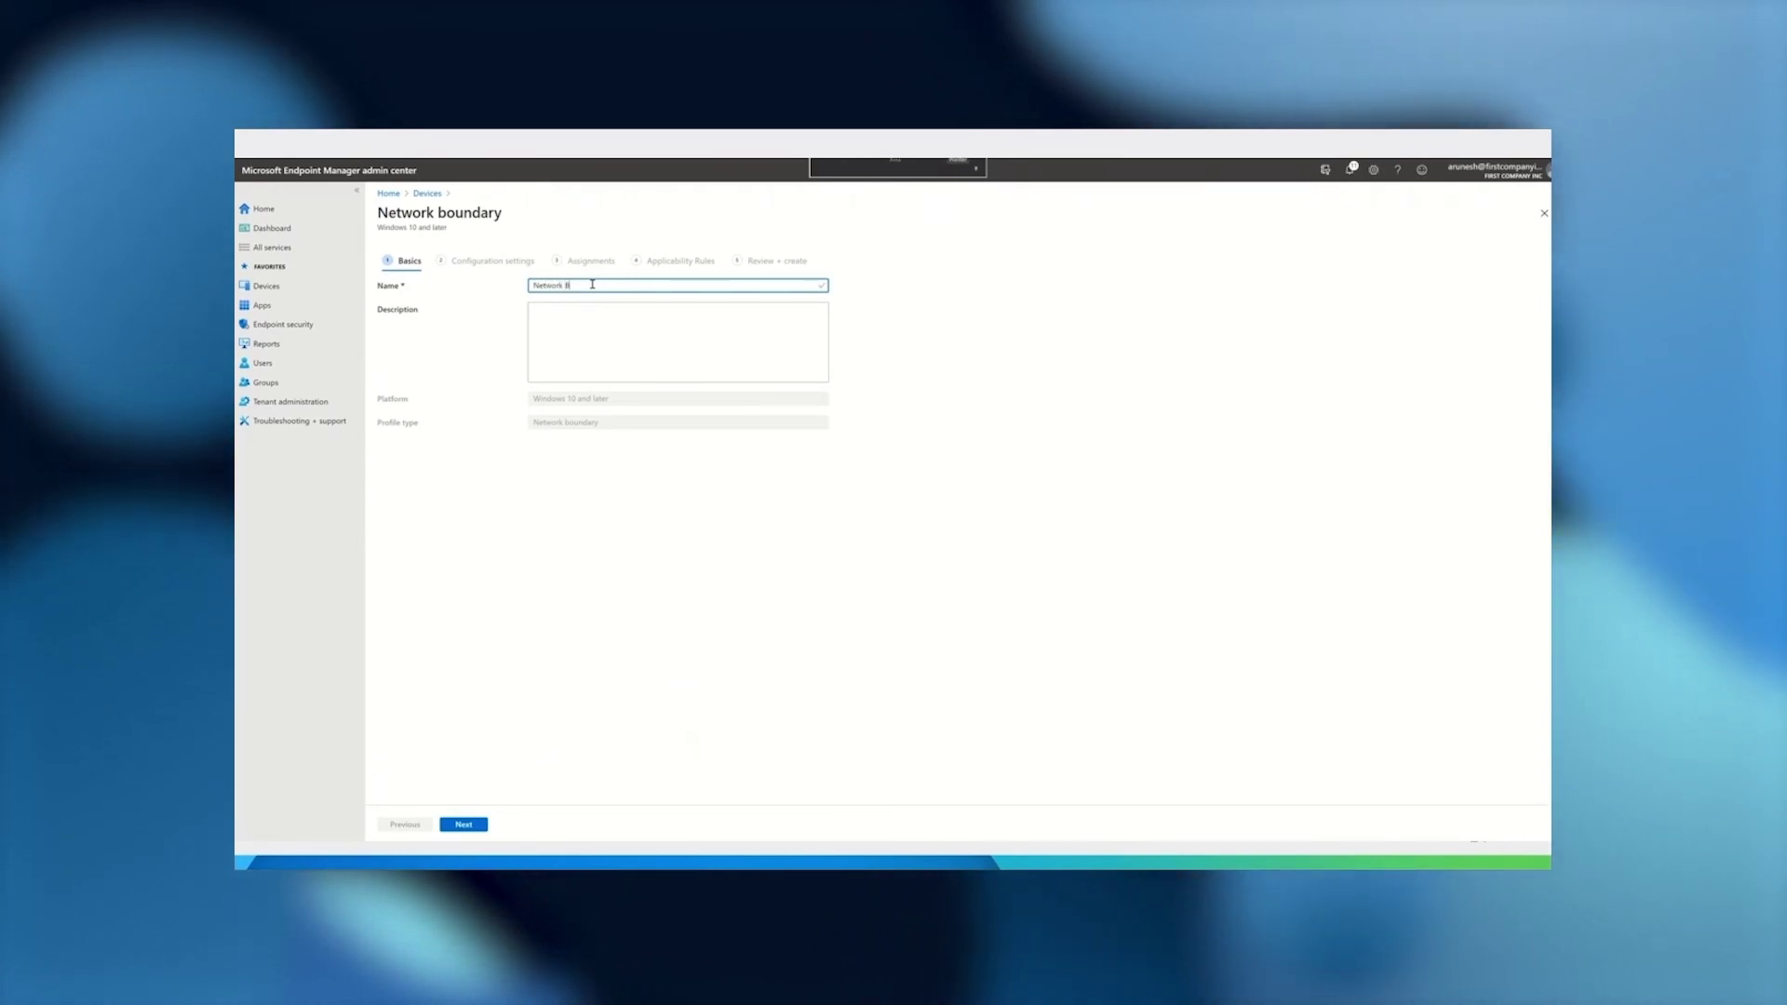
text(oundary)
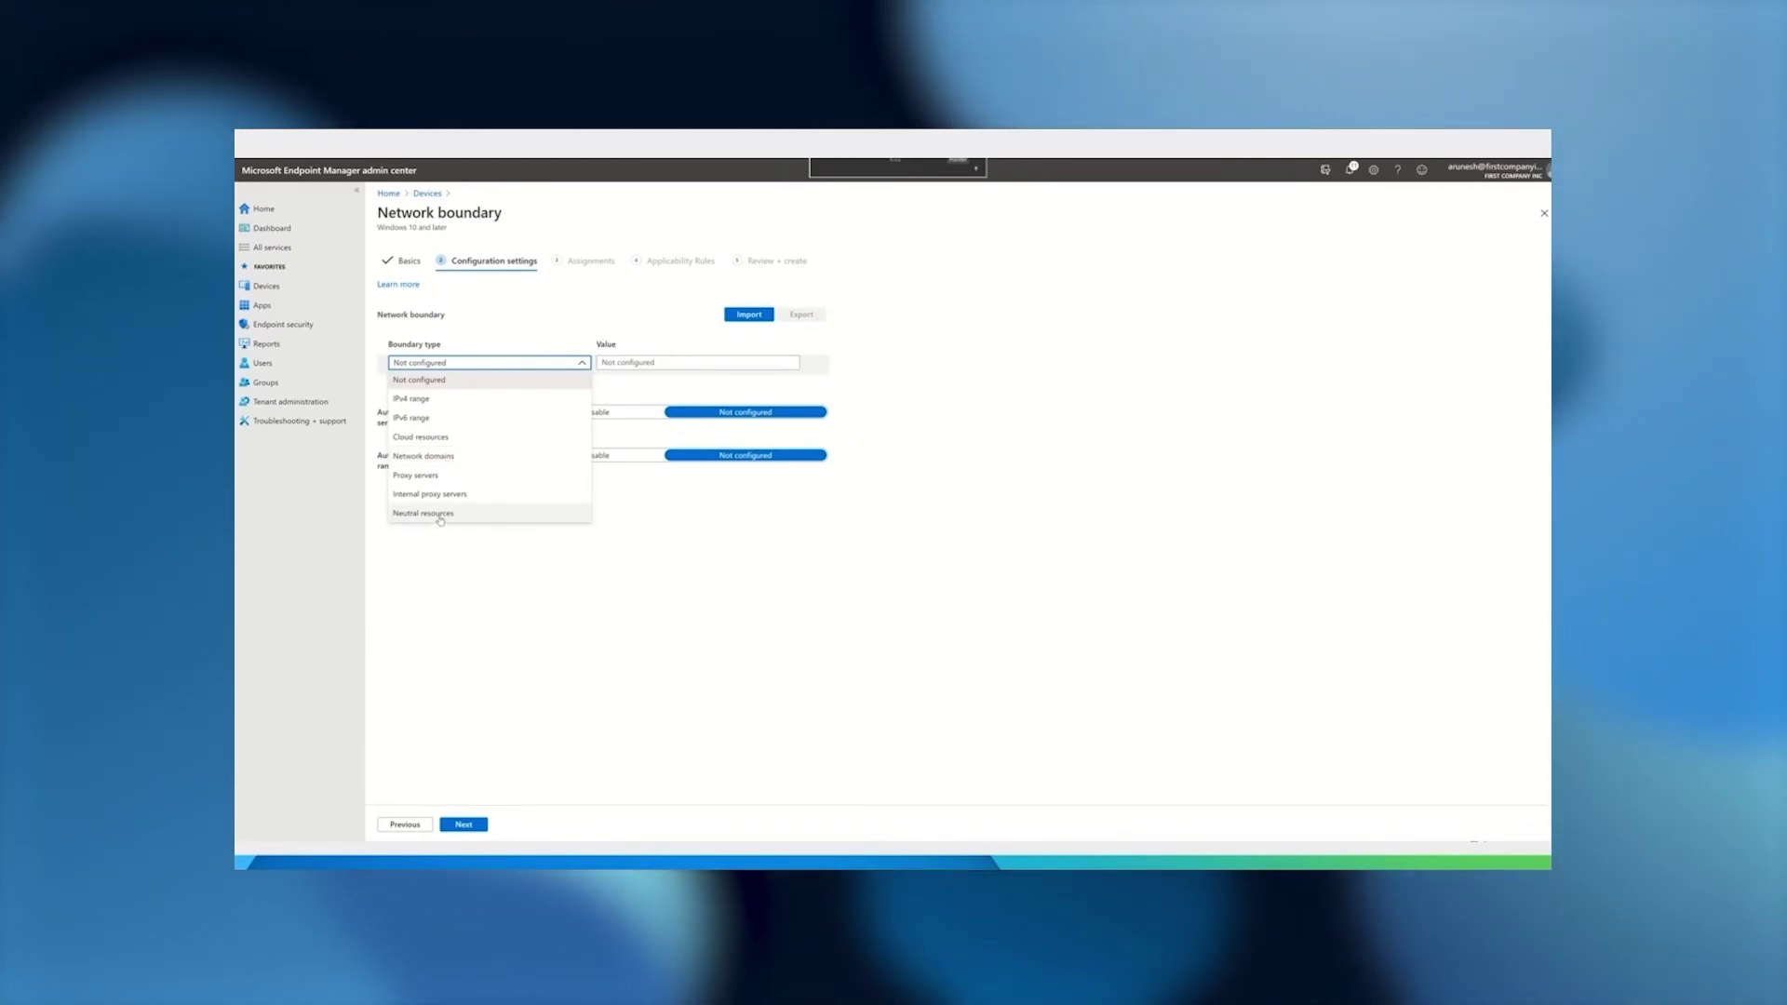
- Leave Boundary type as Not configured and proceed to Assignments
click(714, 541)
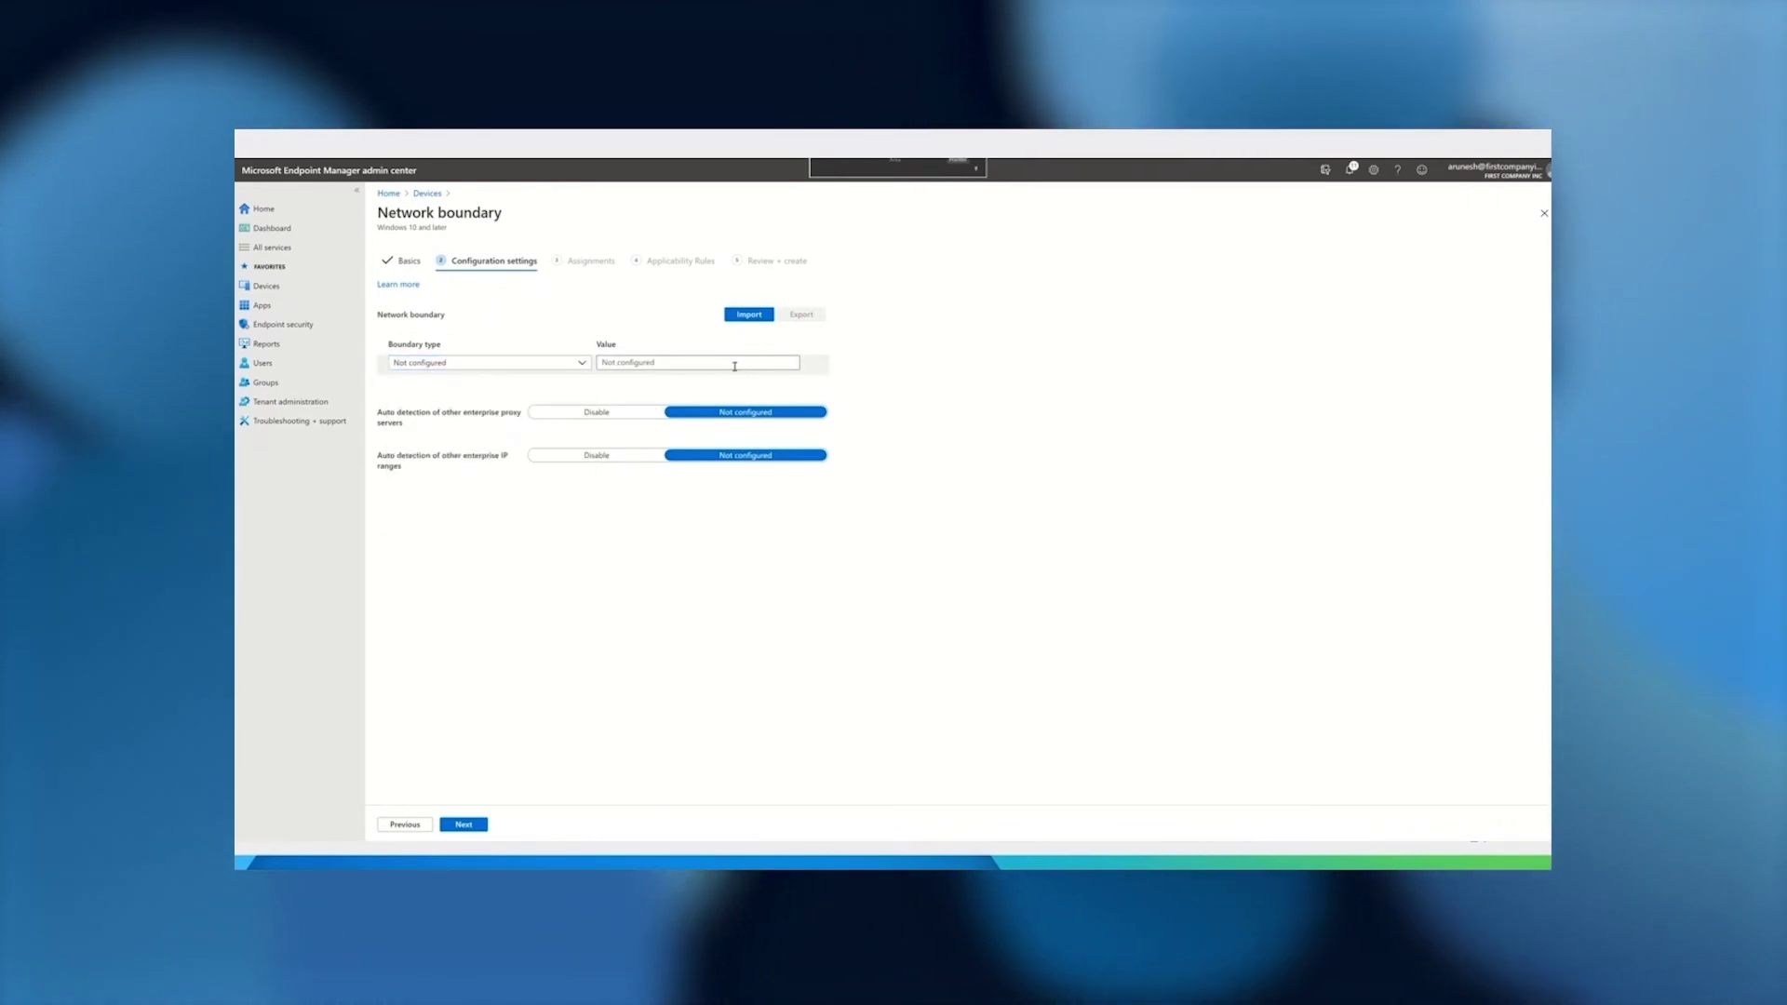
click(793, 365)
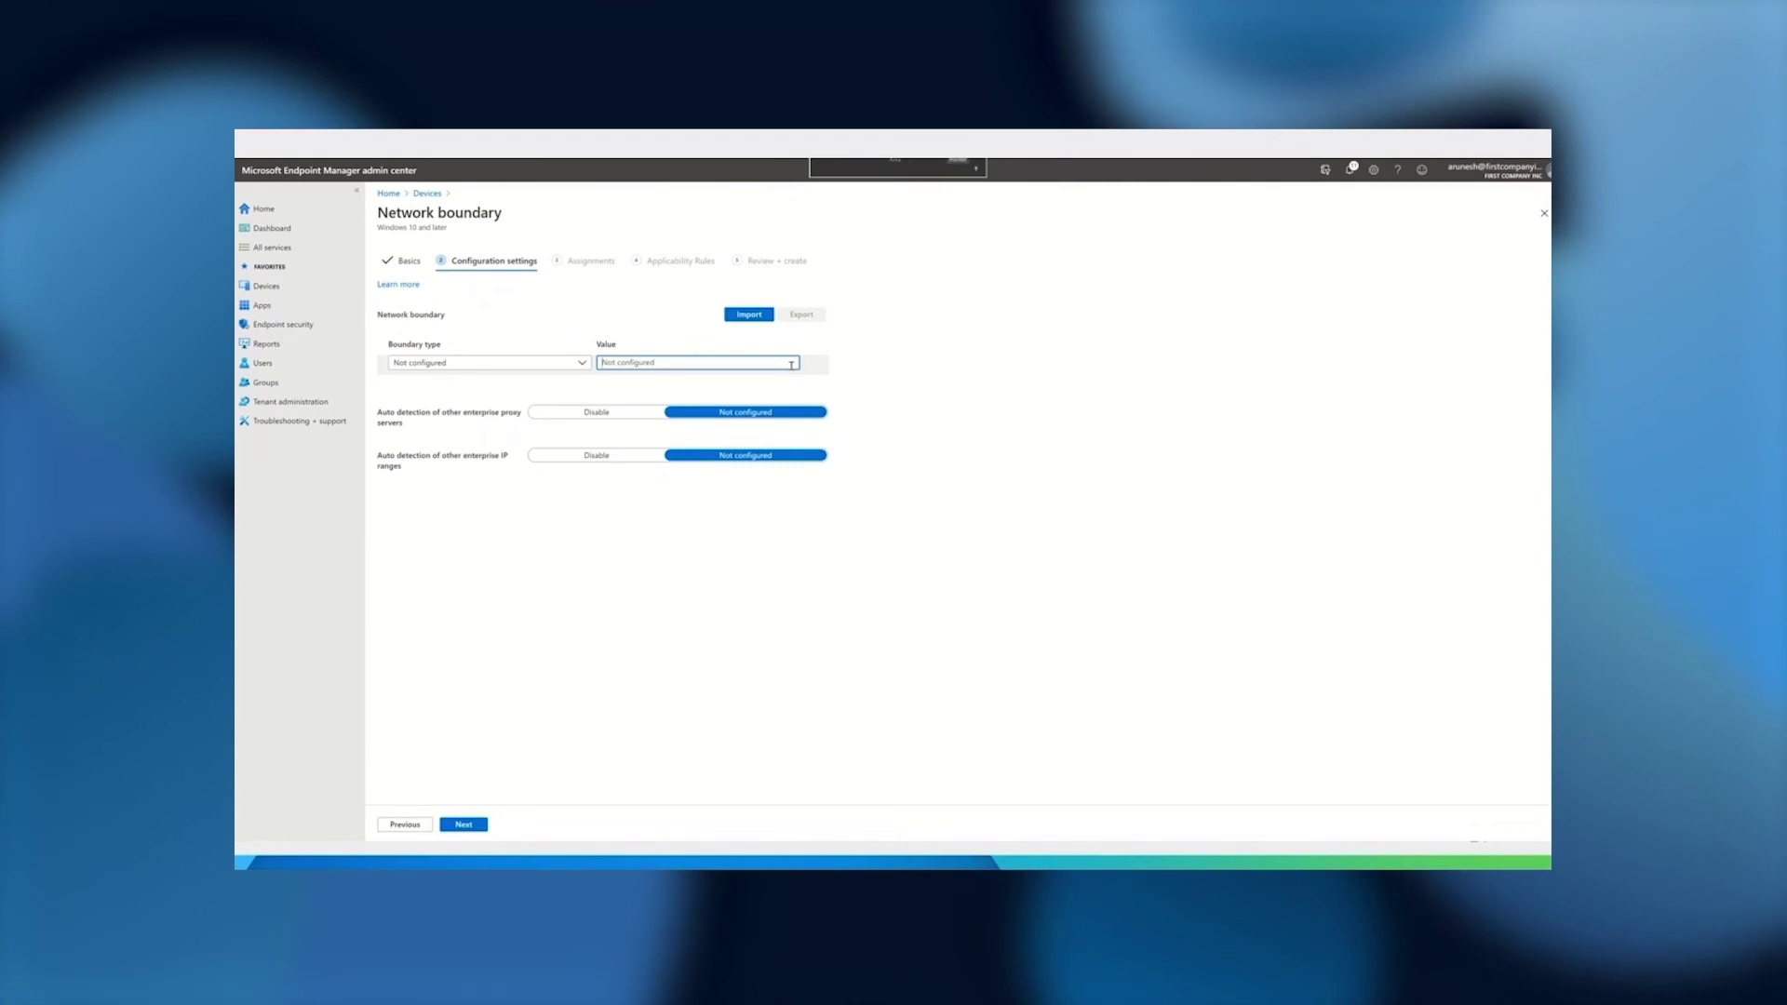
click(465, 825)
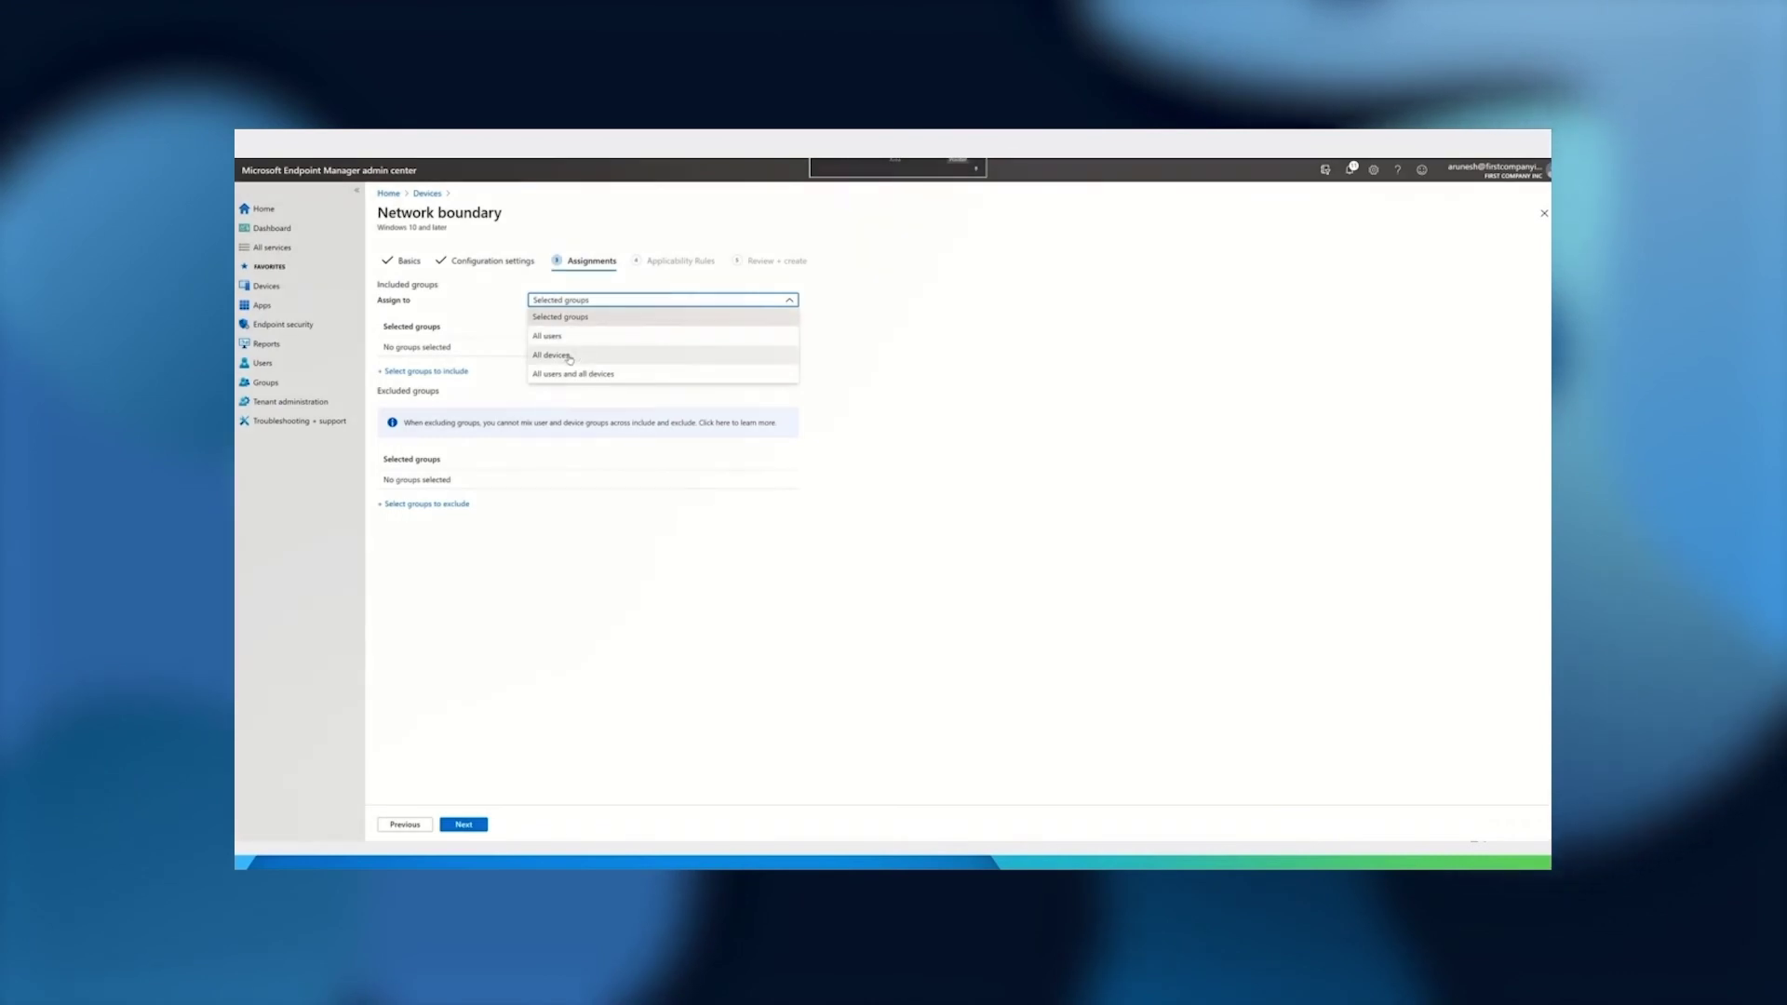
- Assign the Network Boundary profile to All devices, create it, and return to the profiles list
click(576, 356)
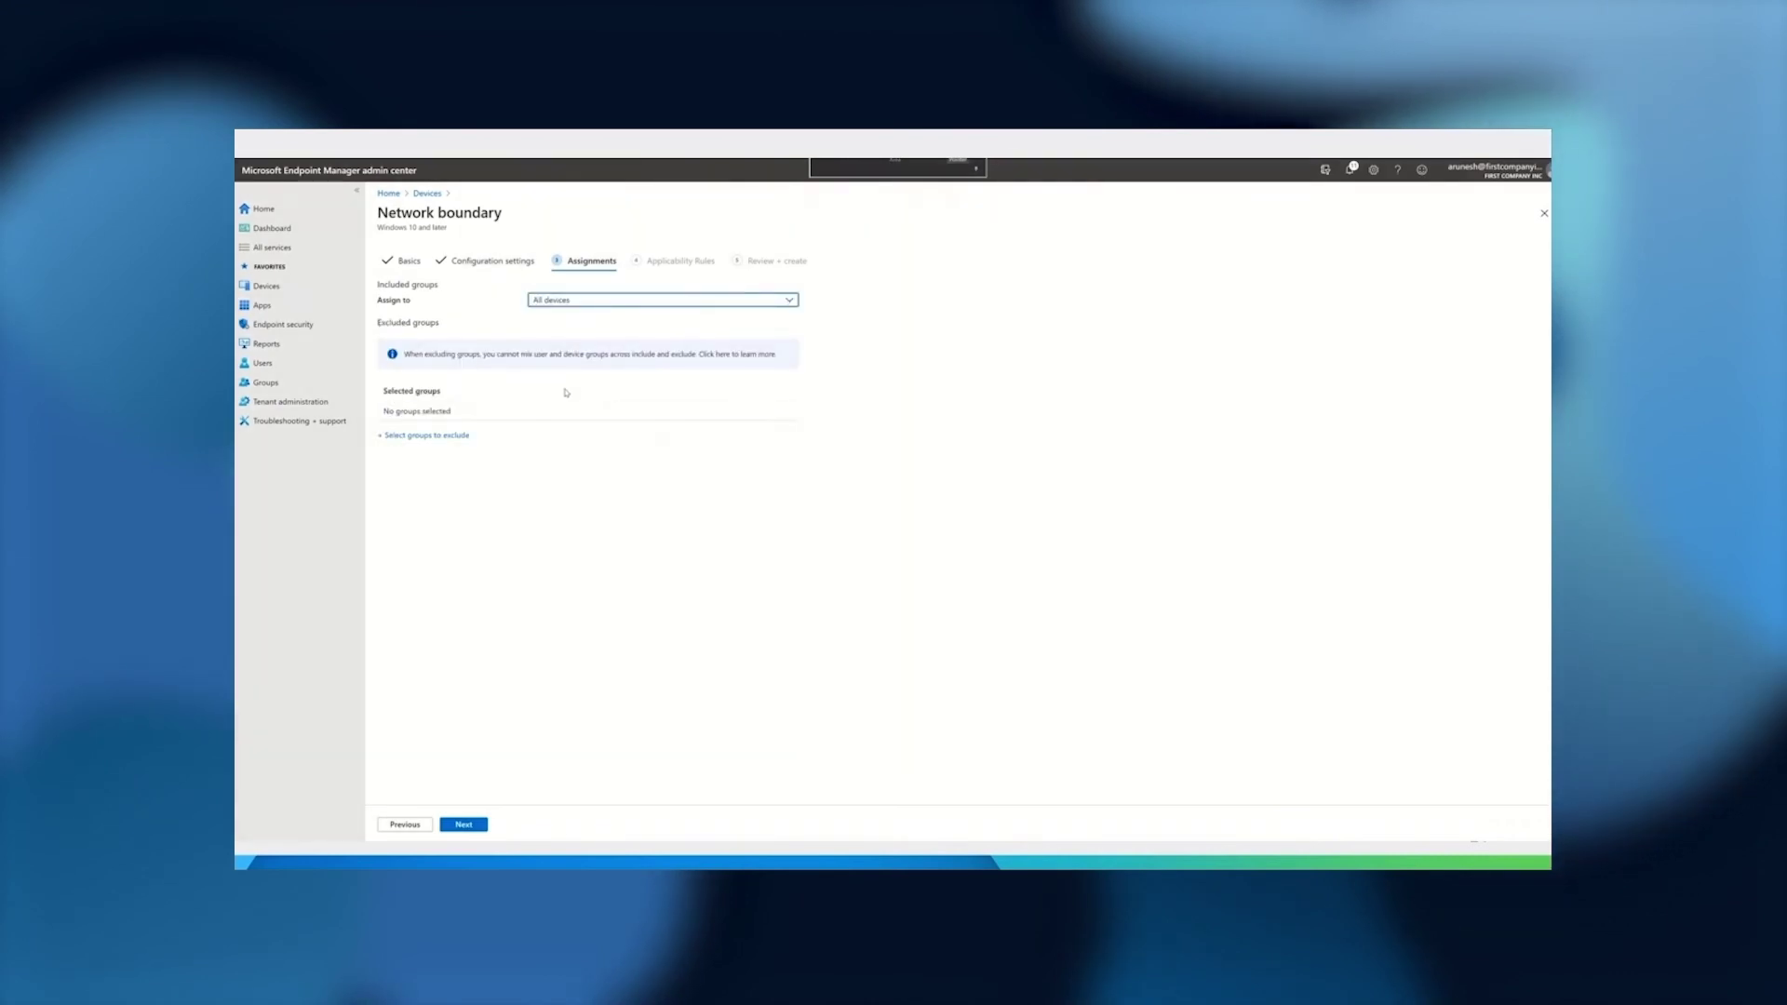
click(465, 825)
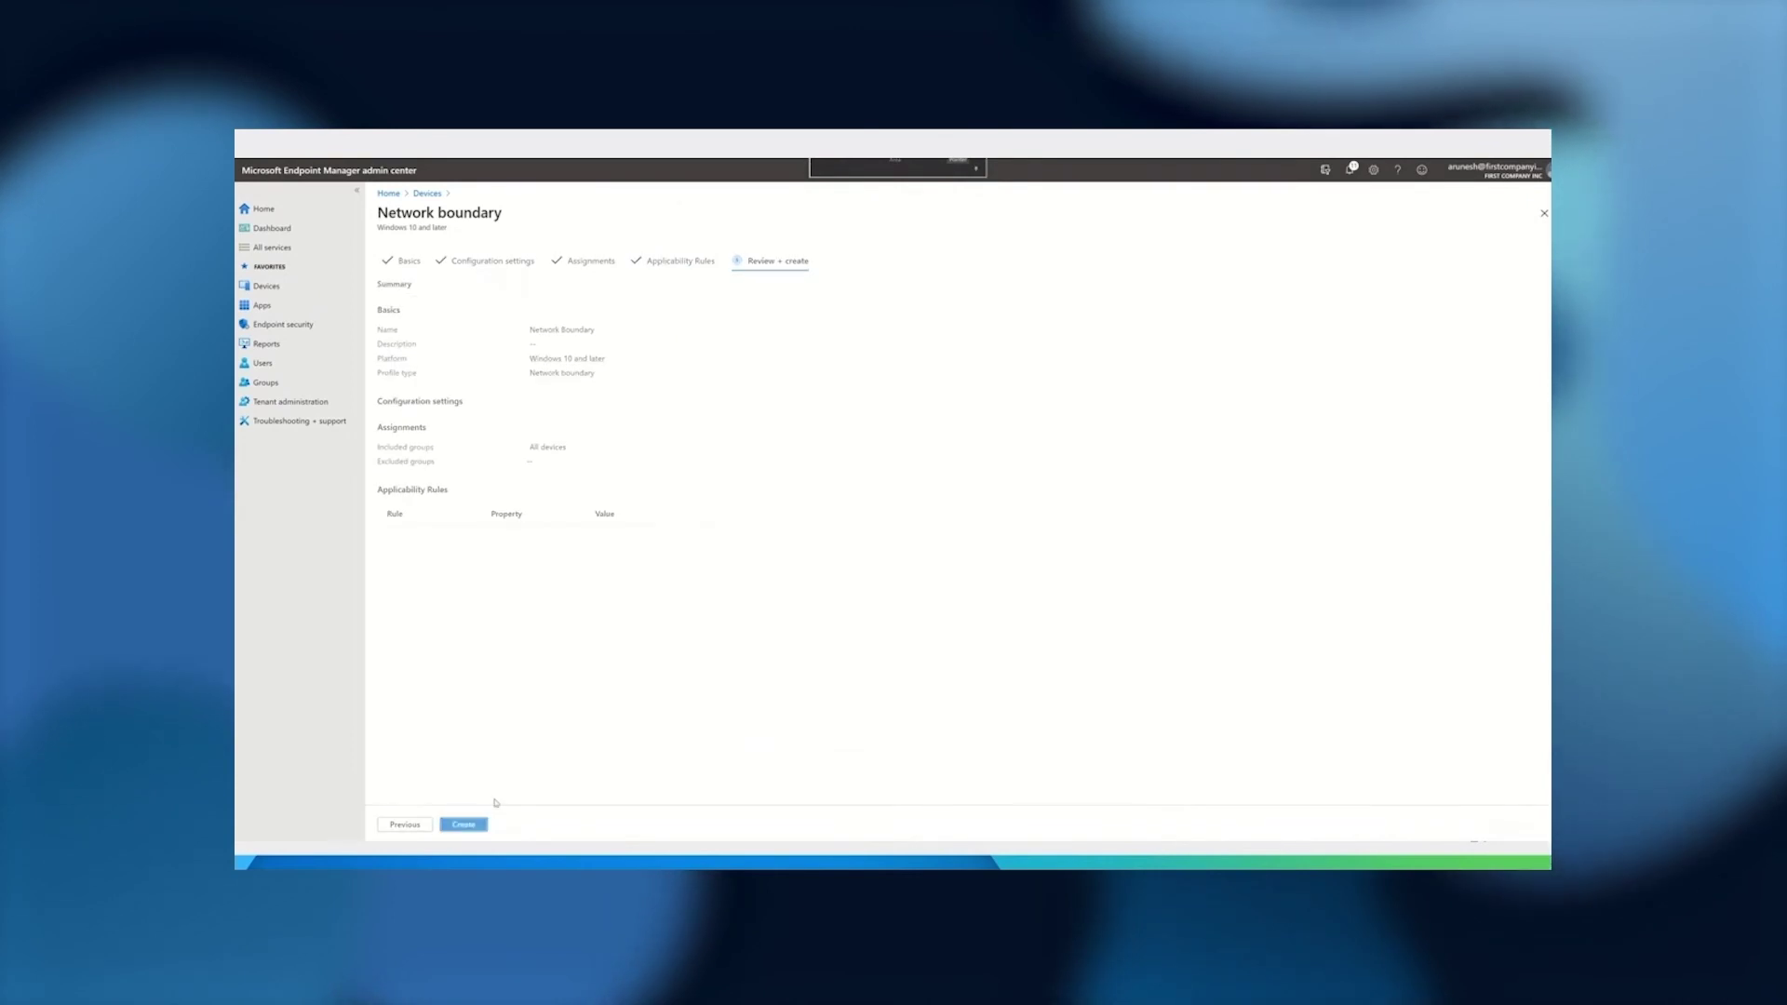
click(465, 824)
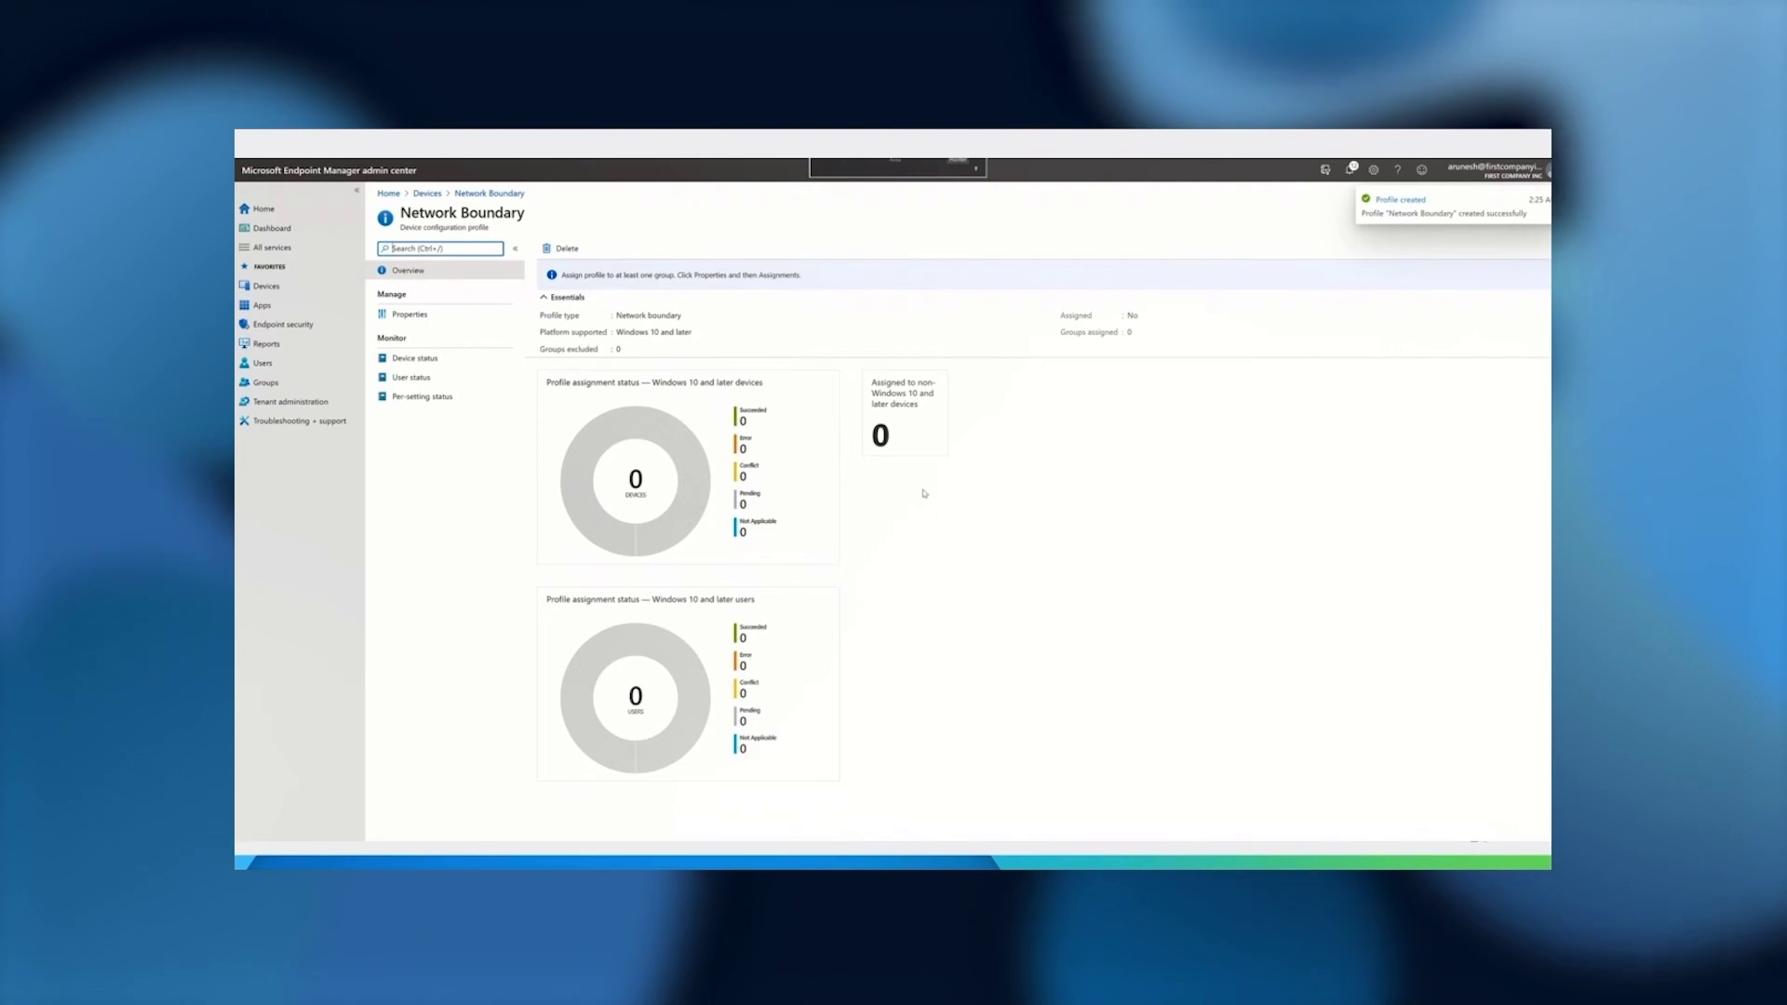
click(428, 195)
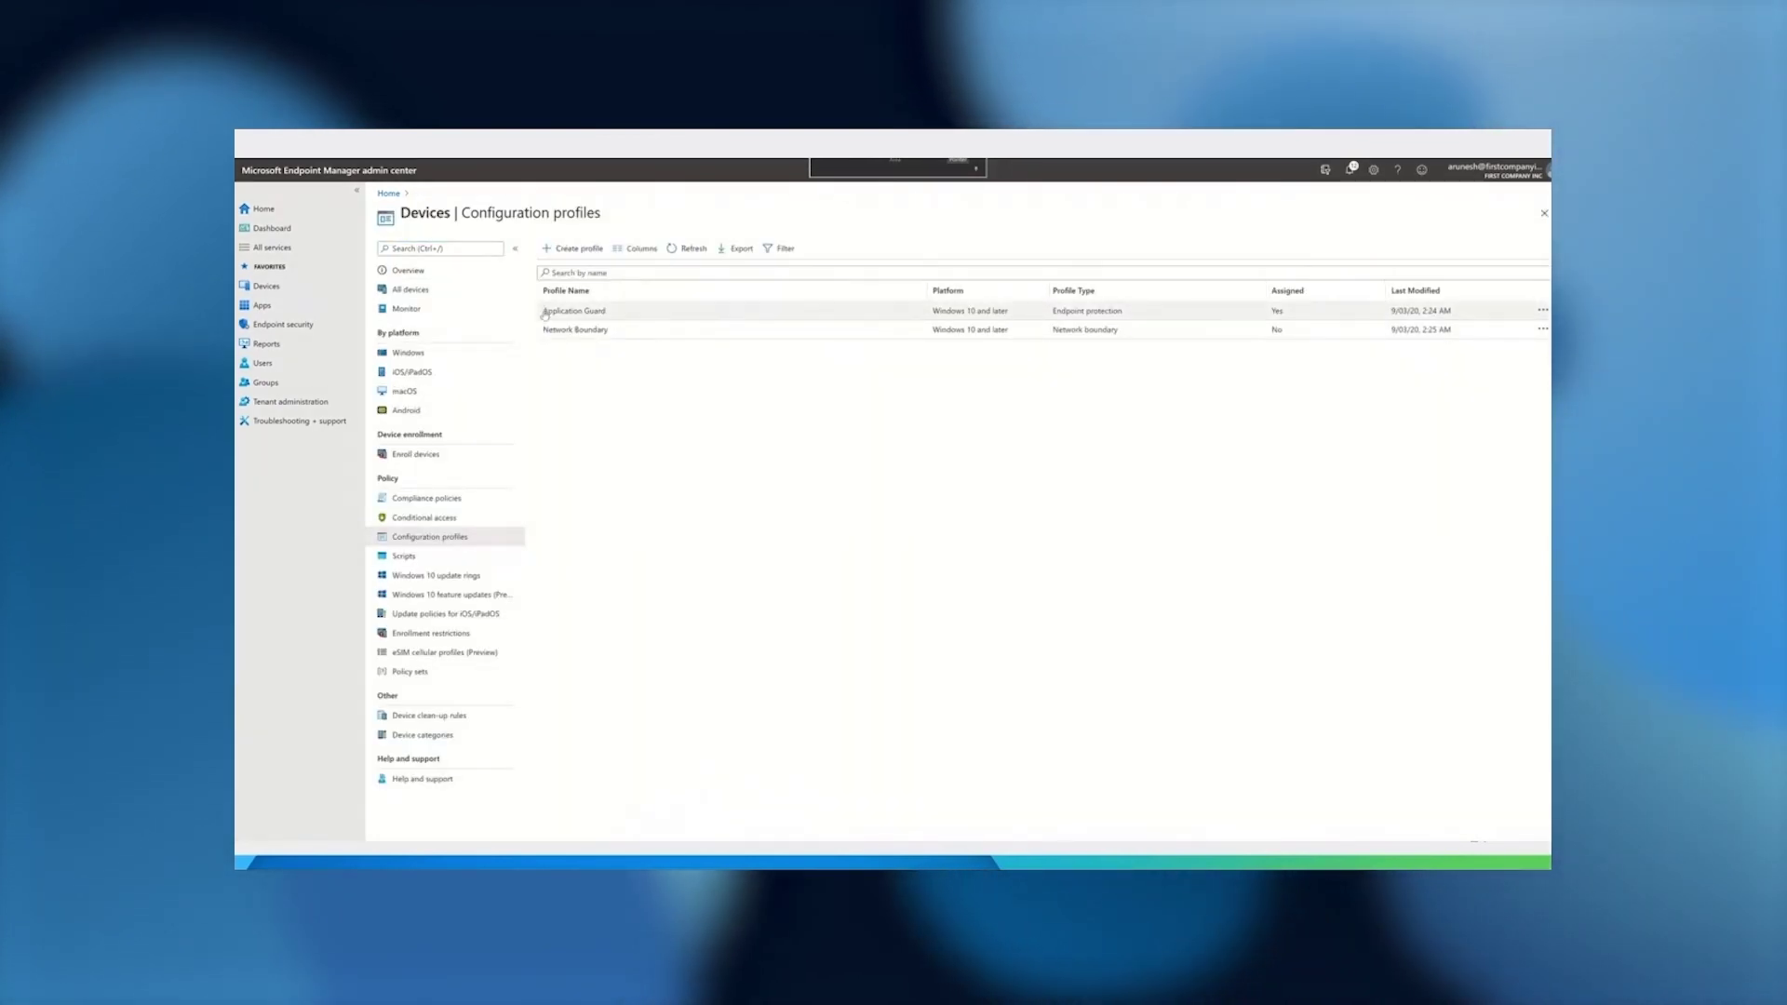